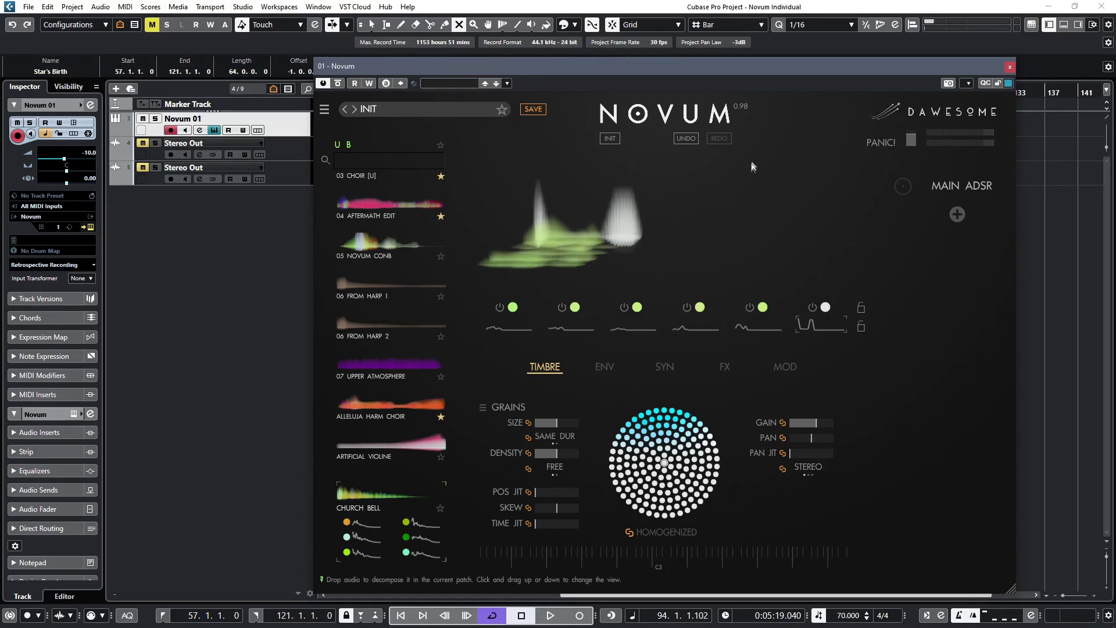
Turn the Novum layer display to a frontal view, replace layer 6's envelope, and open that envelope for editing.
drag(752, 166, 707, 282)
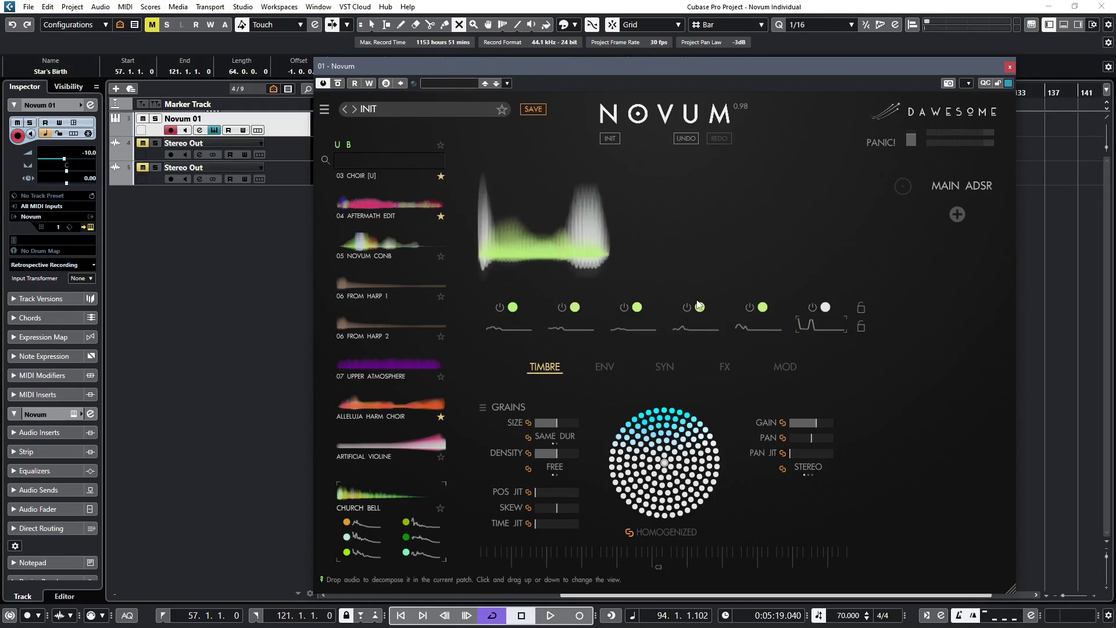
drag(878, 324, 819, 325)
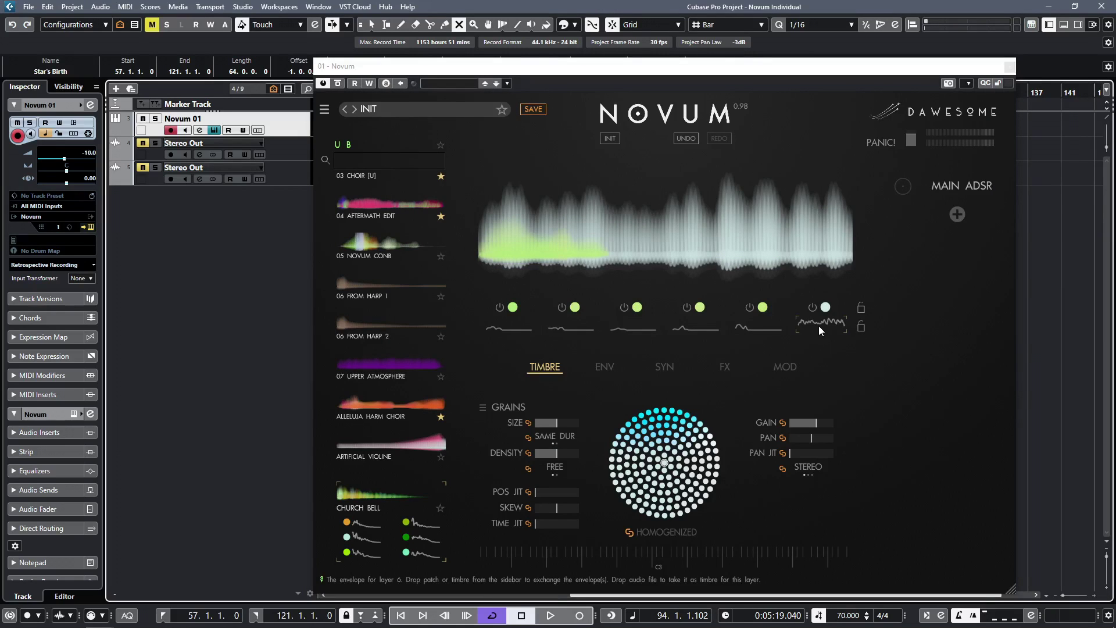
click(819, 325)
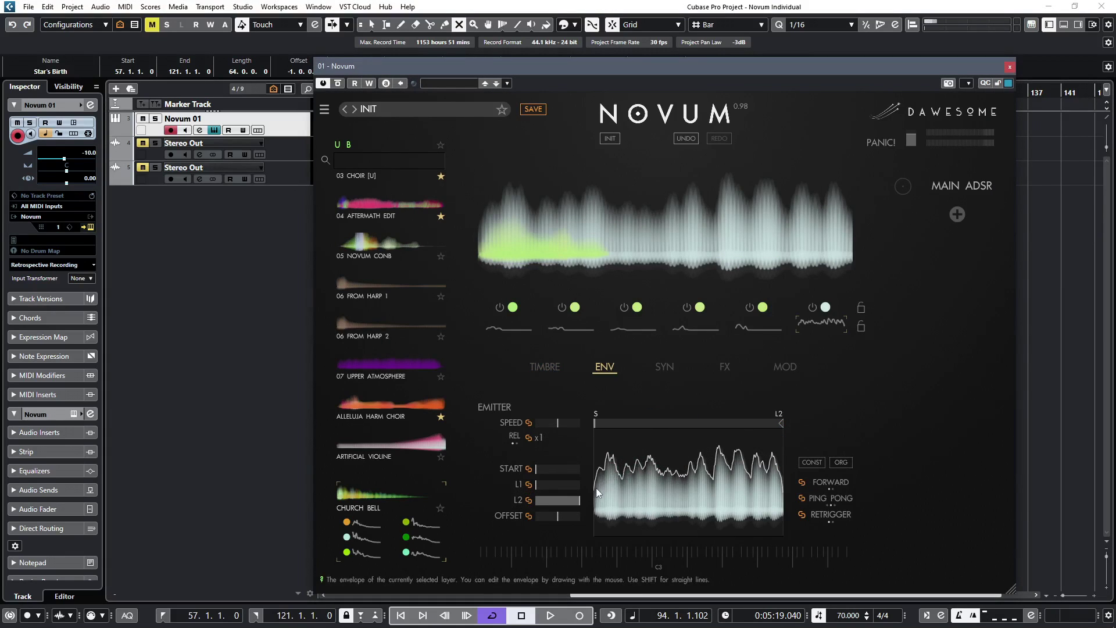
Redraw layer 6's envelope freehand as two humps with a reshaped middle, and reset it to the original envelope.
mouse_move(596, 489)
mouse_down()
mouse_move(608, 465)
mouse_move(677, 474)
mouse_move(749, 448)
mouse_move(781, 472)
mouse_up()
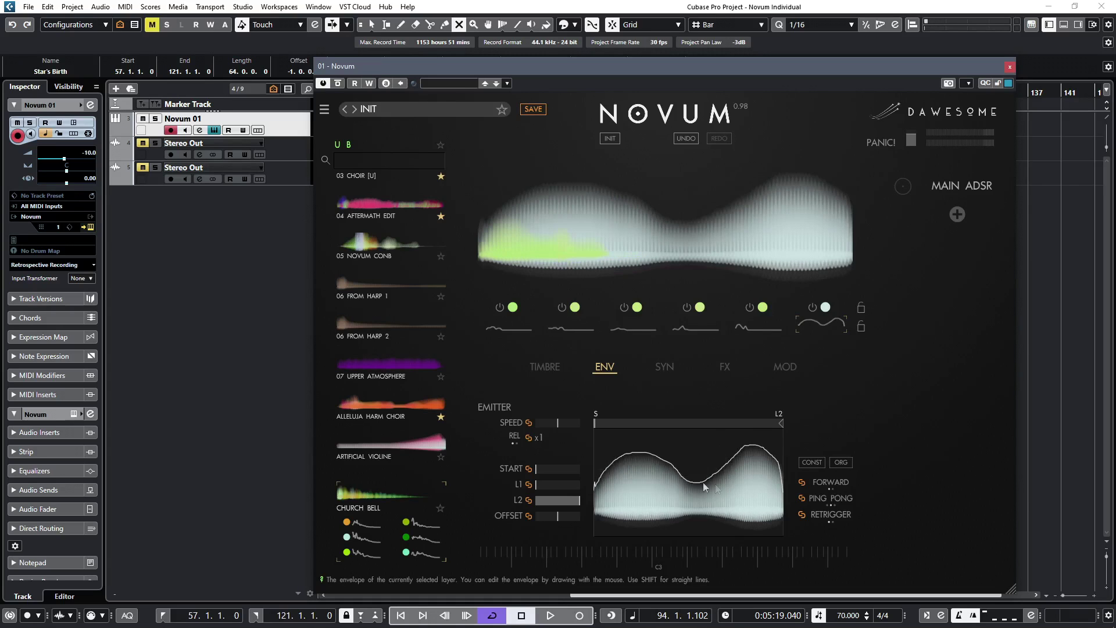
mouse_move(658, 457)
mouse_down()
mouse_move(705, 447)
mouse_move(737, 464)
mouse_up()
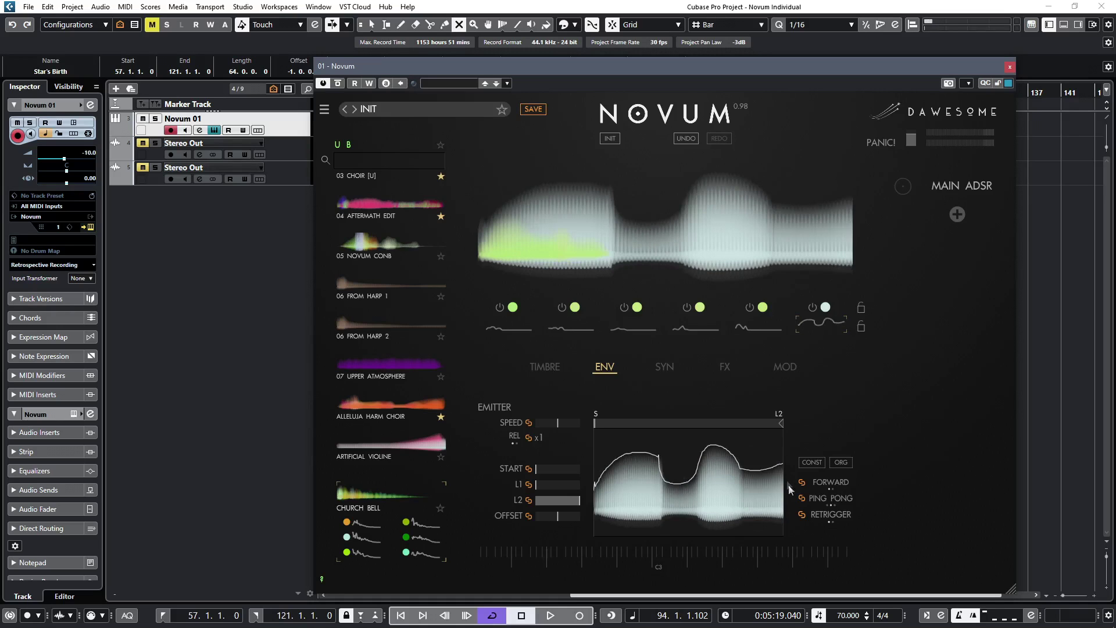
click(836, 463)
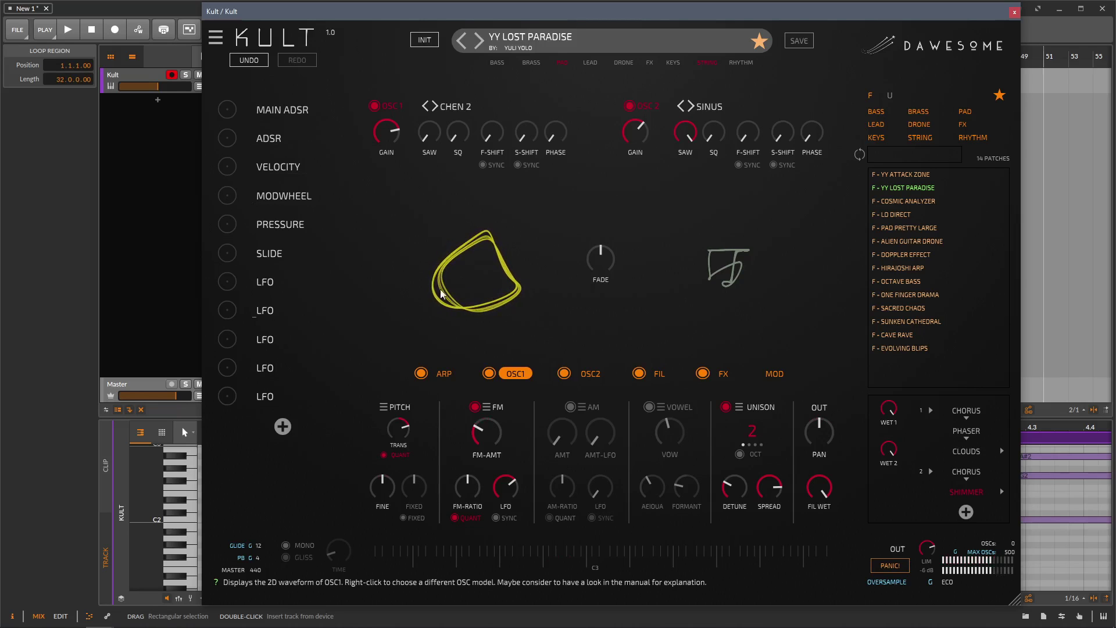
Examine the modulation destinations of the modwheel, the first LFO and the last LFO in Kult's YY Lost Paradise patch.
click(279, 204)
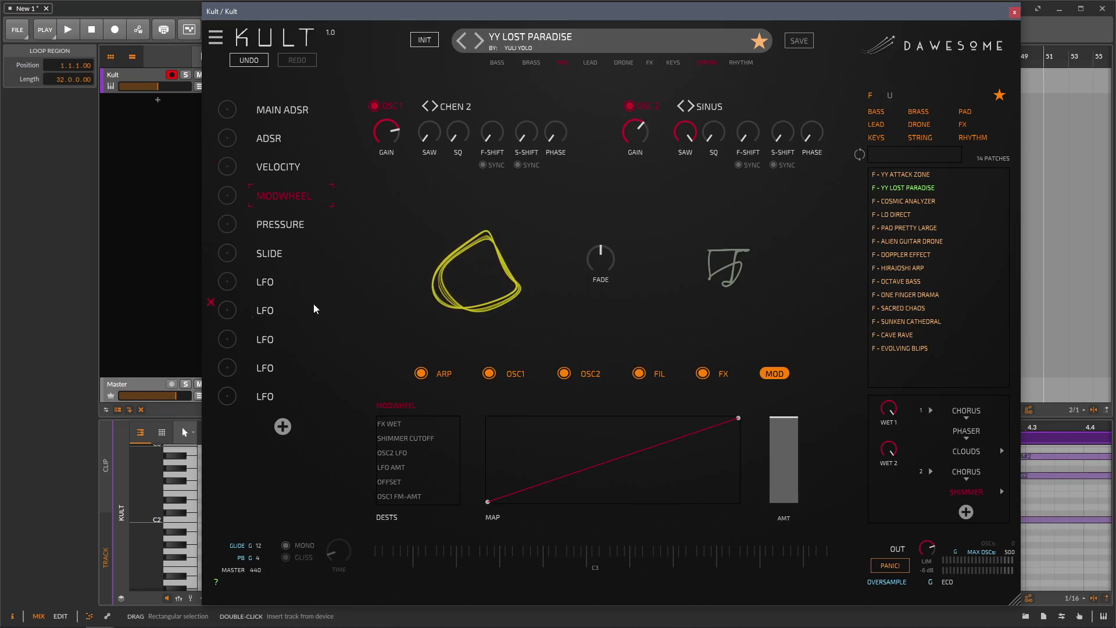
click(266, 282)
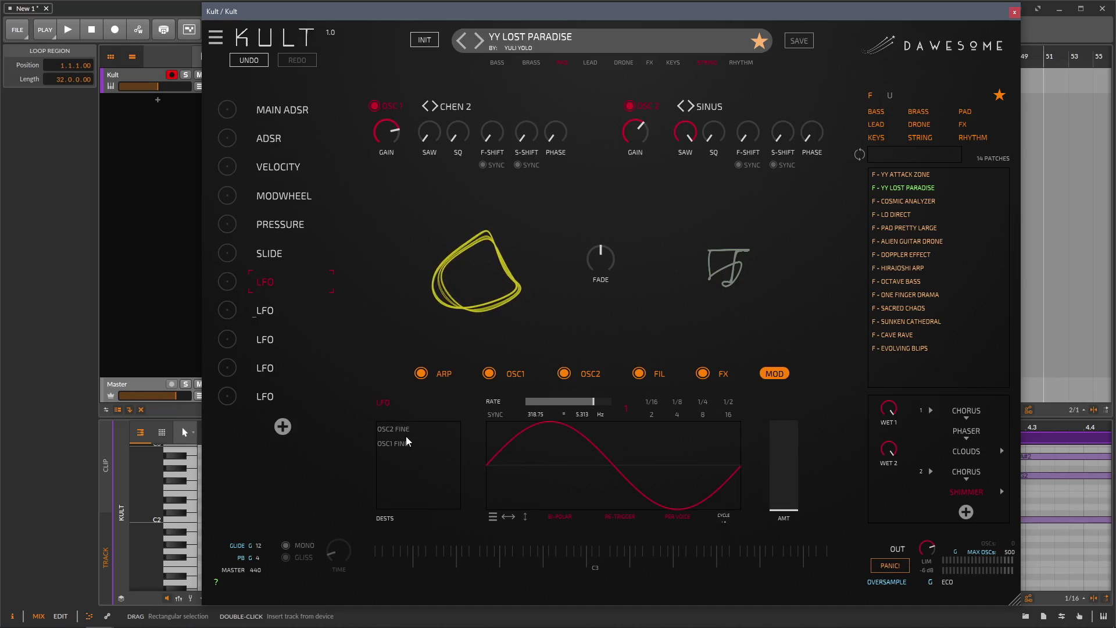
click(256, 396)
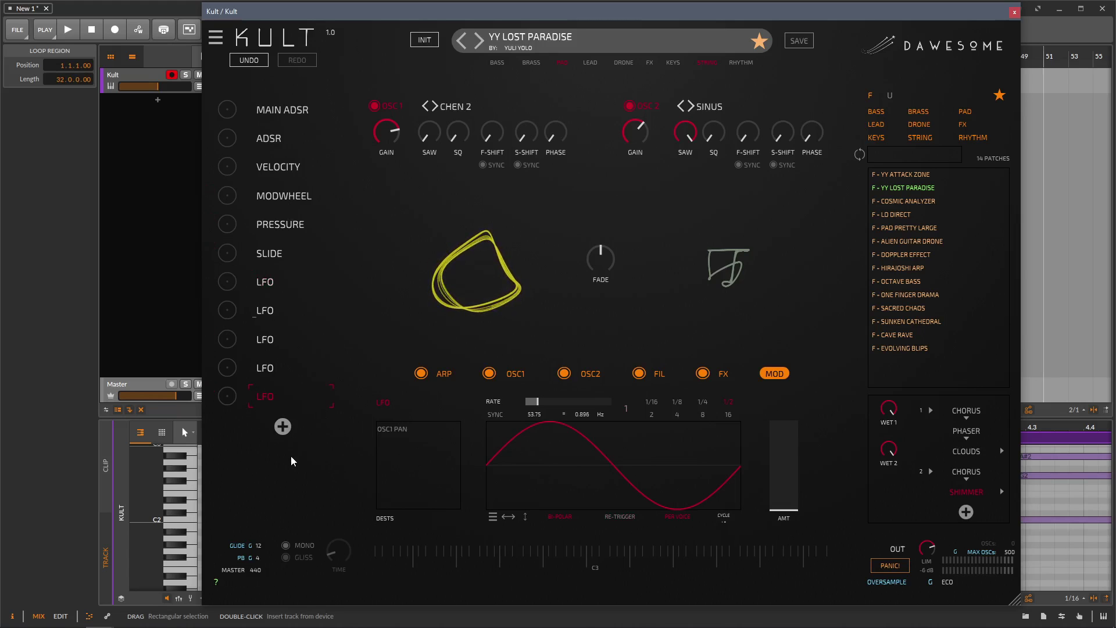
Add a Steps modulation source and raise steps 0, 2, 6 and 12 to high values.
click(284, 430)
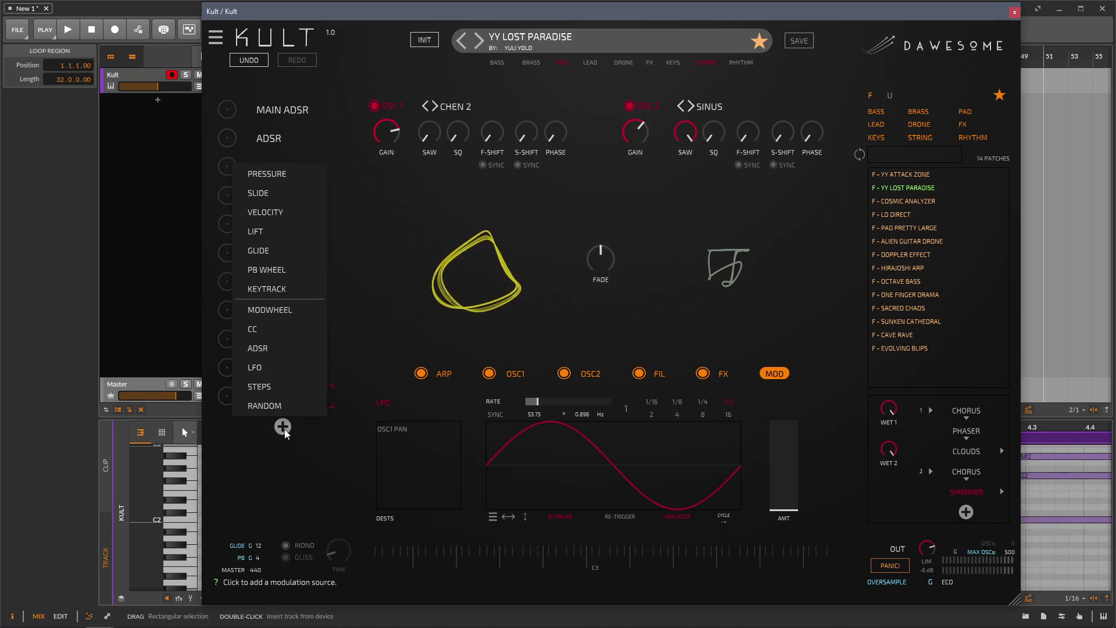
click(273, 386)
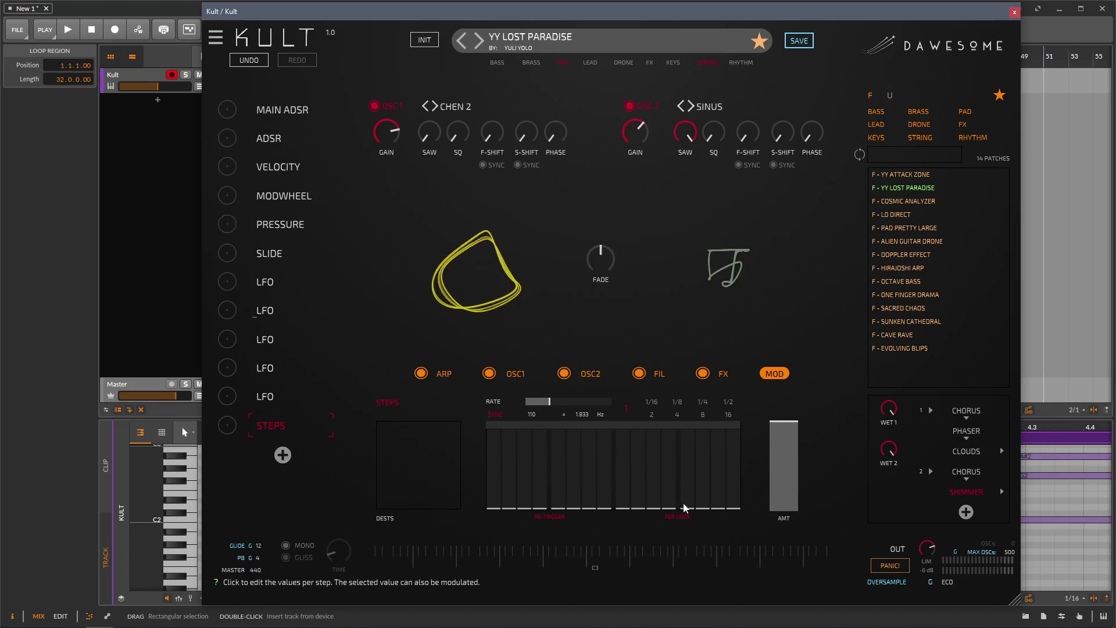
drag(686, 507, 687, 444)
drag(597, 484, 589, 443)
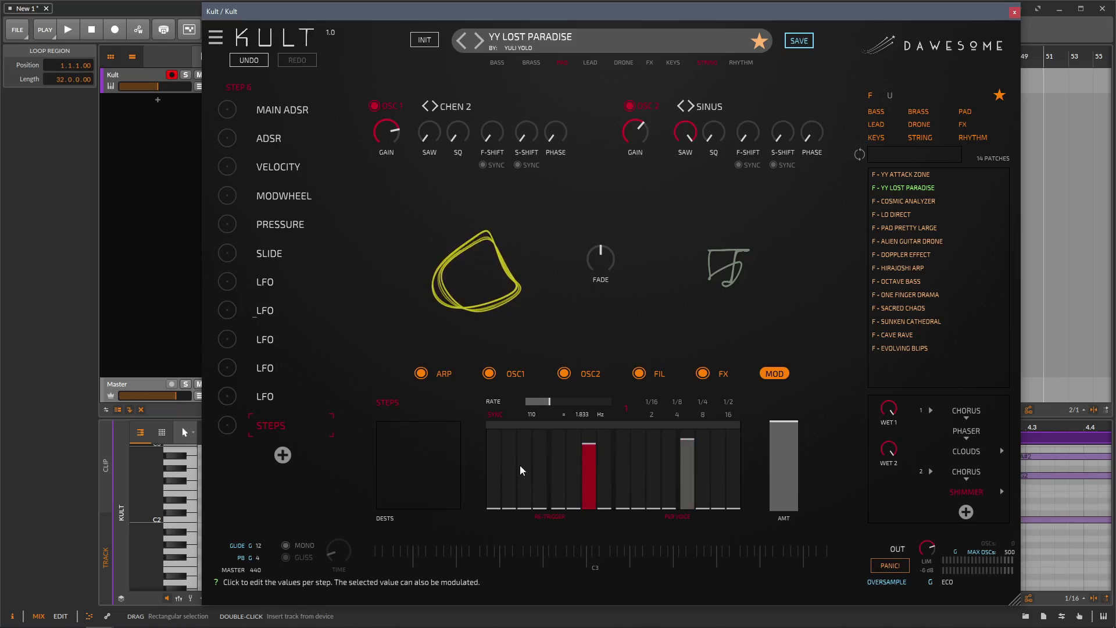
click(521, 484)
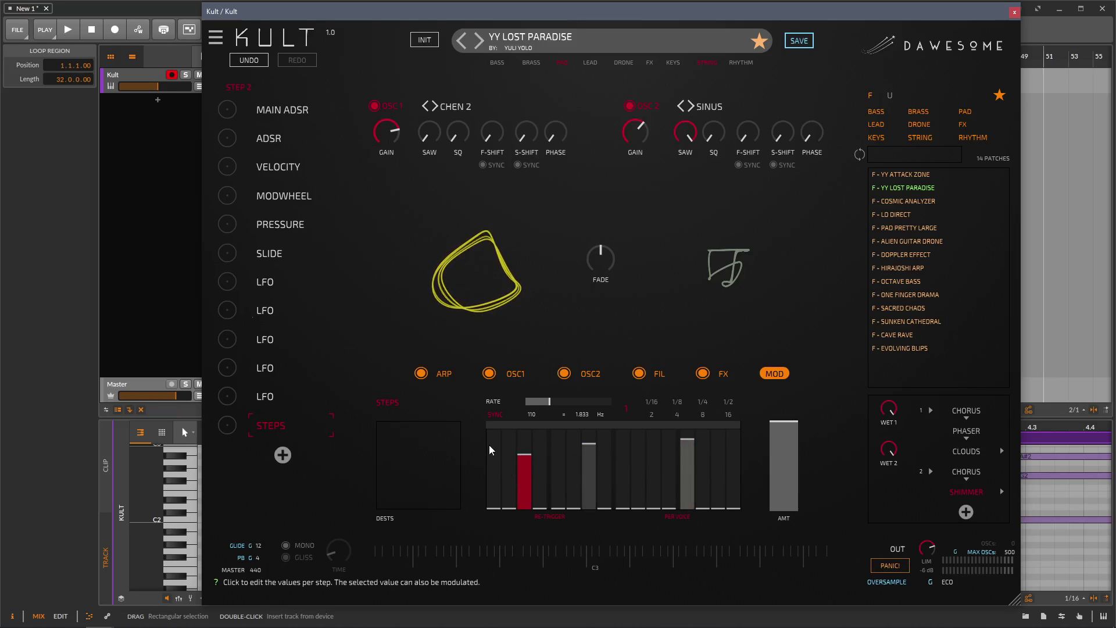
click(494, 430)
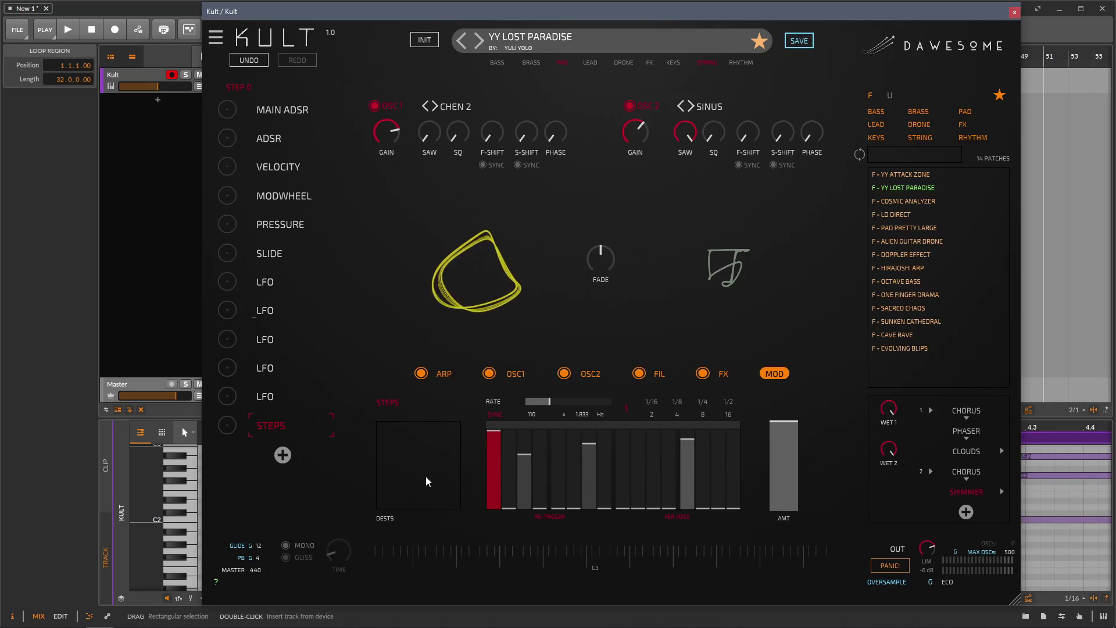
Assign the Steps modulator to the oscillator Fade and slow its rate to 0.5 Hz.
drag(227, 425, 227, 409)
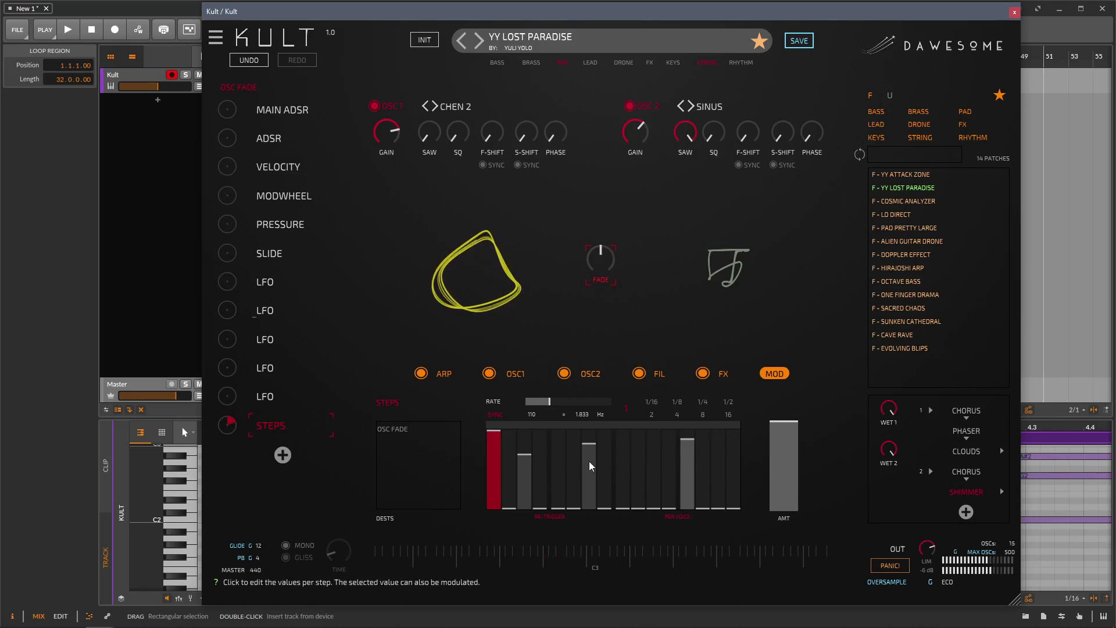
drag(549, 402, 524, 407)
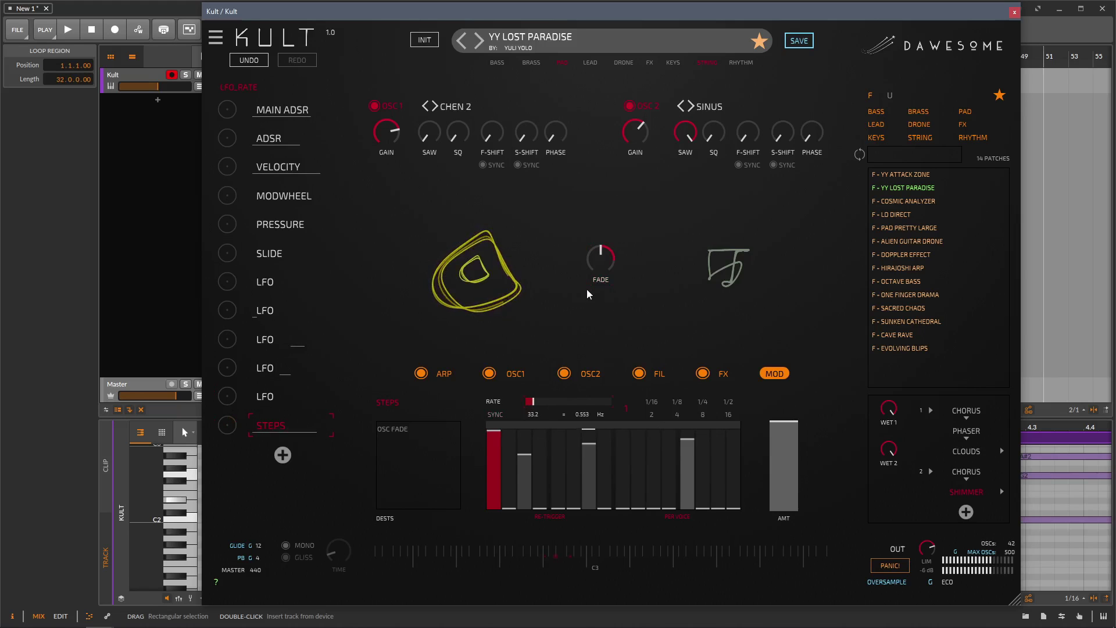
drag(533, 404, 531, 404)
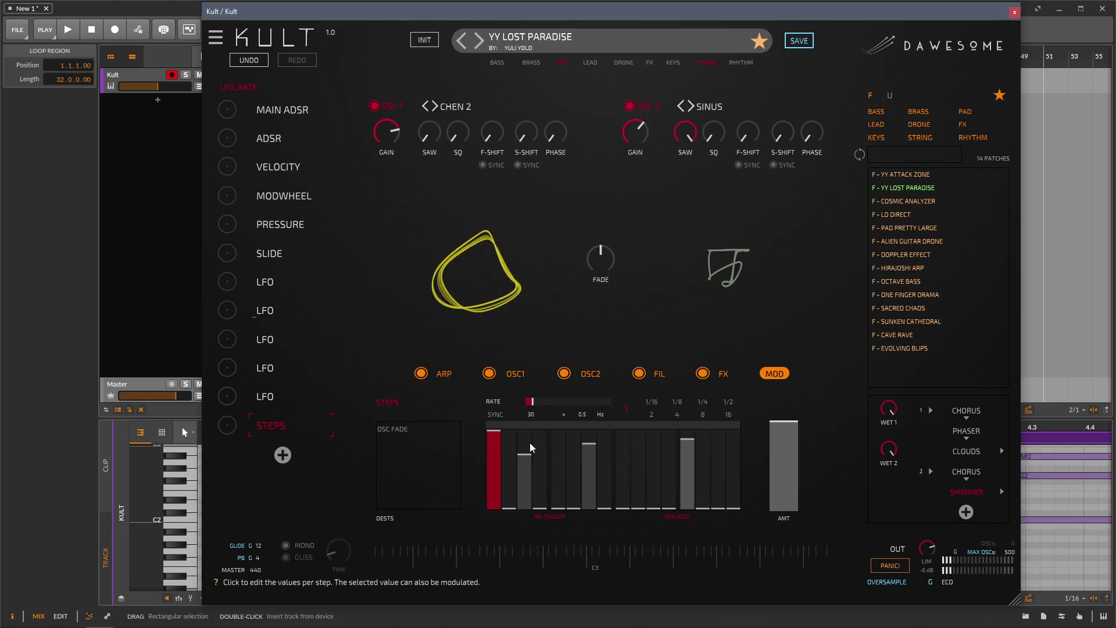
Load the YY Attack Zone patch and examine the modulation destinations of its Steps source.
click(897, 176)
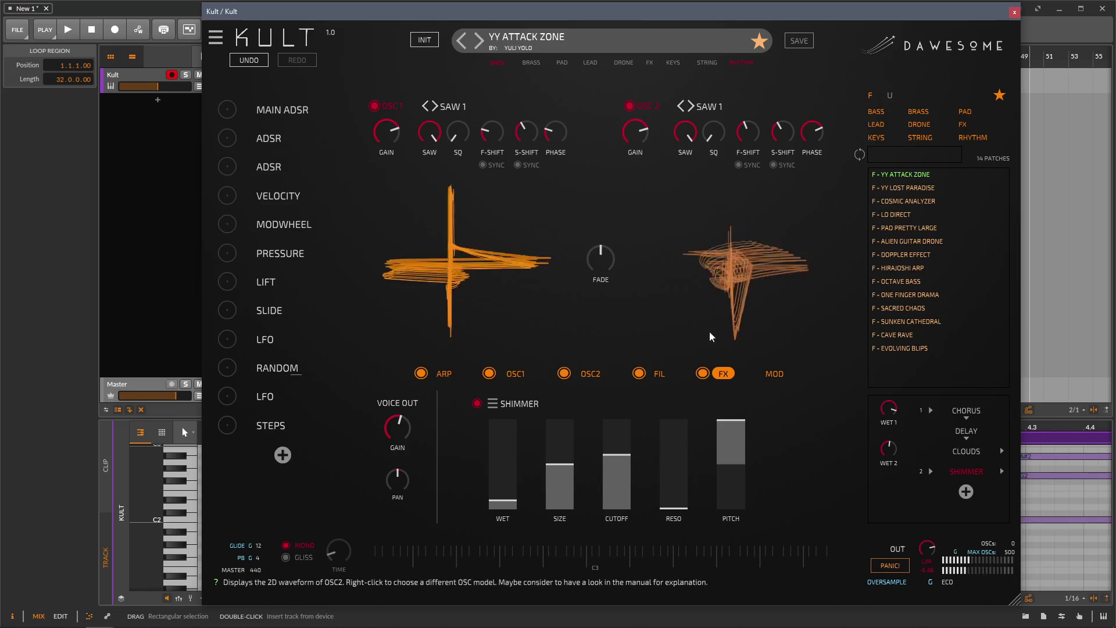
click(775, 378)
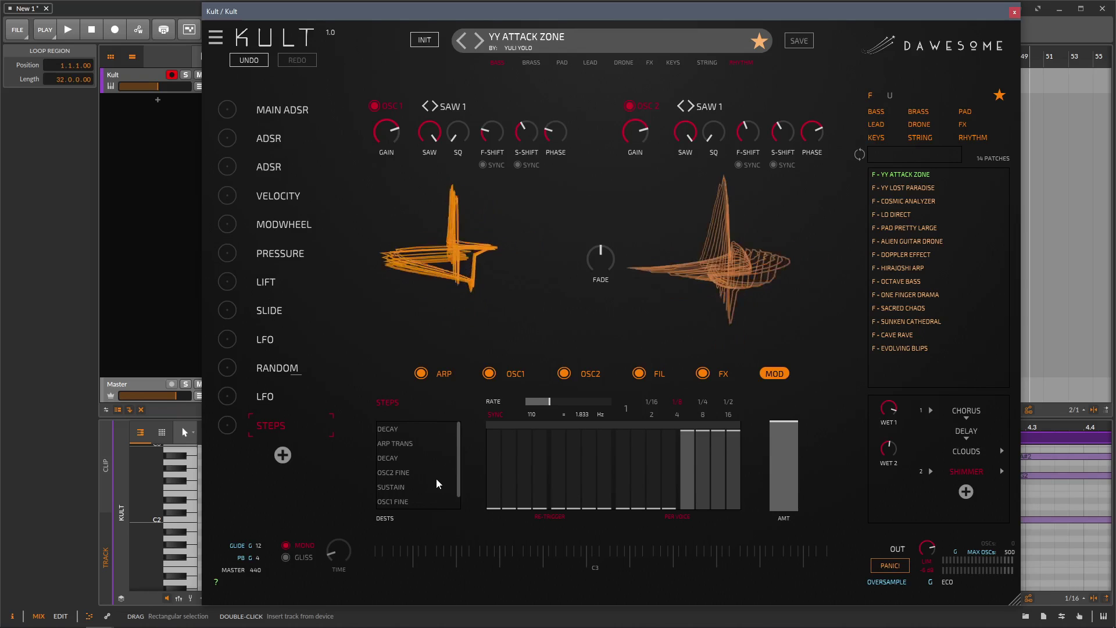
Load the LD Direct patch and switch off oscillator 2.
click(897, 216)
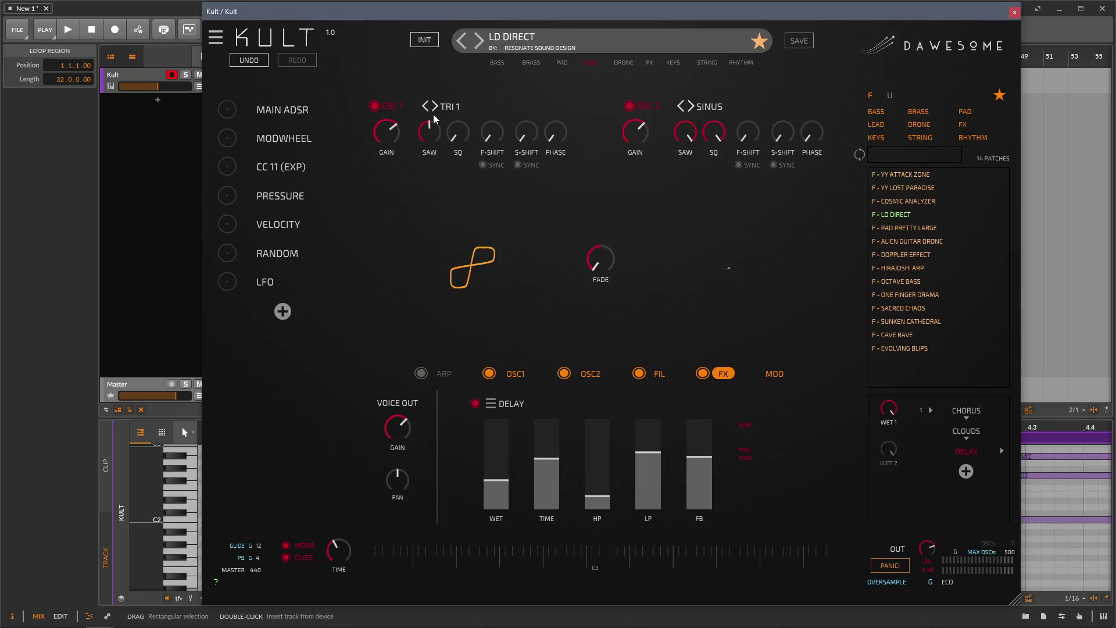
click(633, 109)
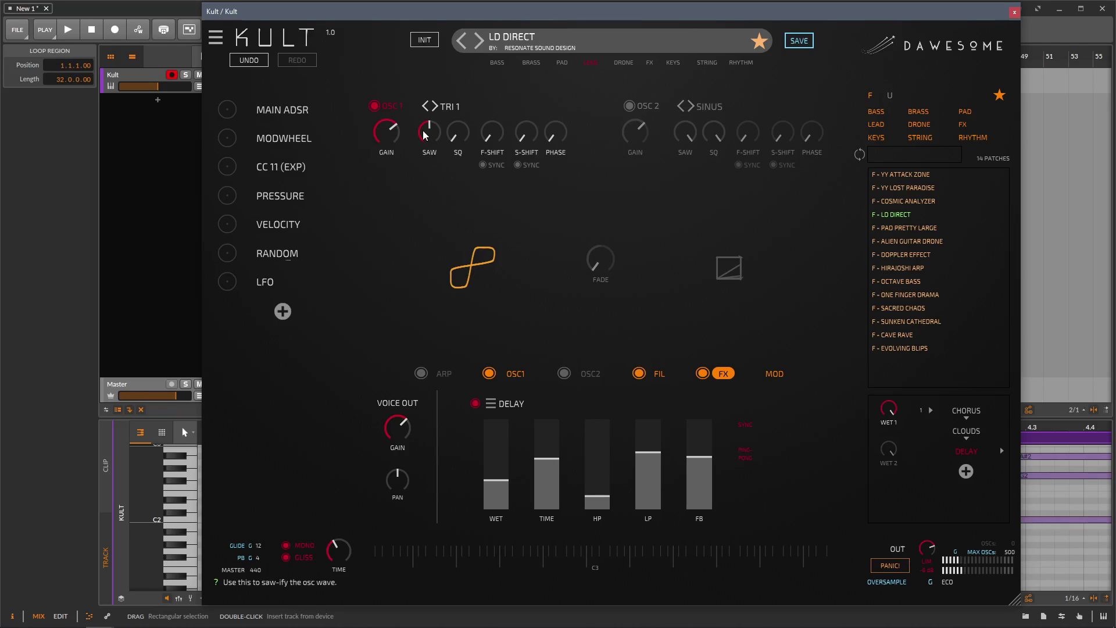
Shape oscillator 1's waveform by sweeping Saw down to minimum and back up, with SQ raised to about the middle.
drag(429, 151, 443, 270)
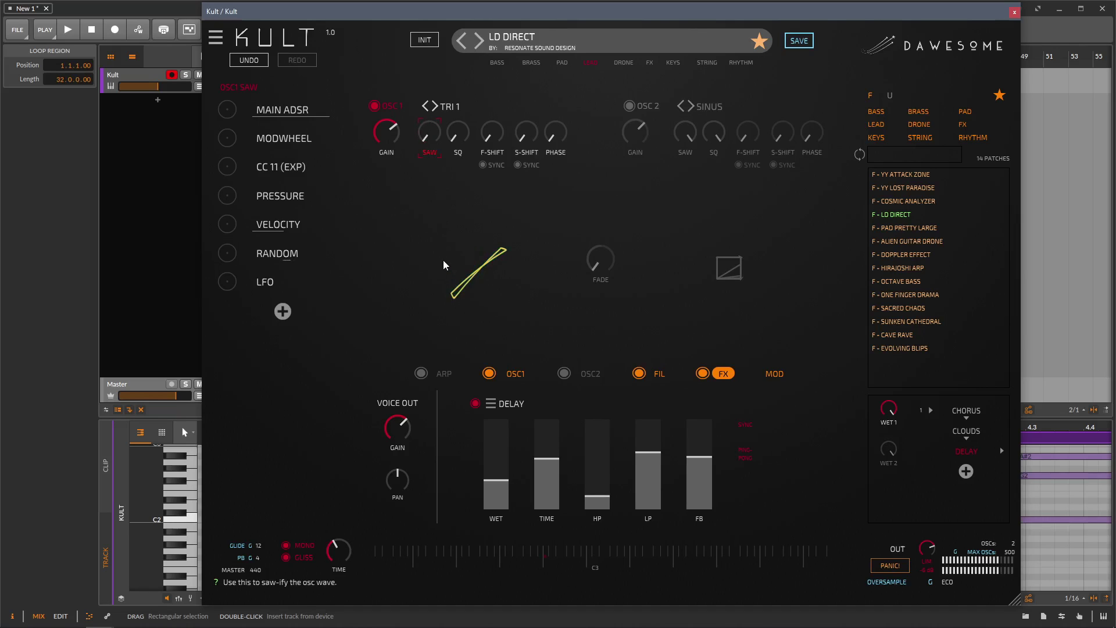
drag(443, 260, 437, 122)
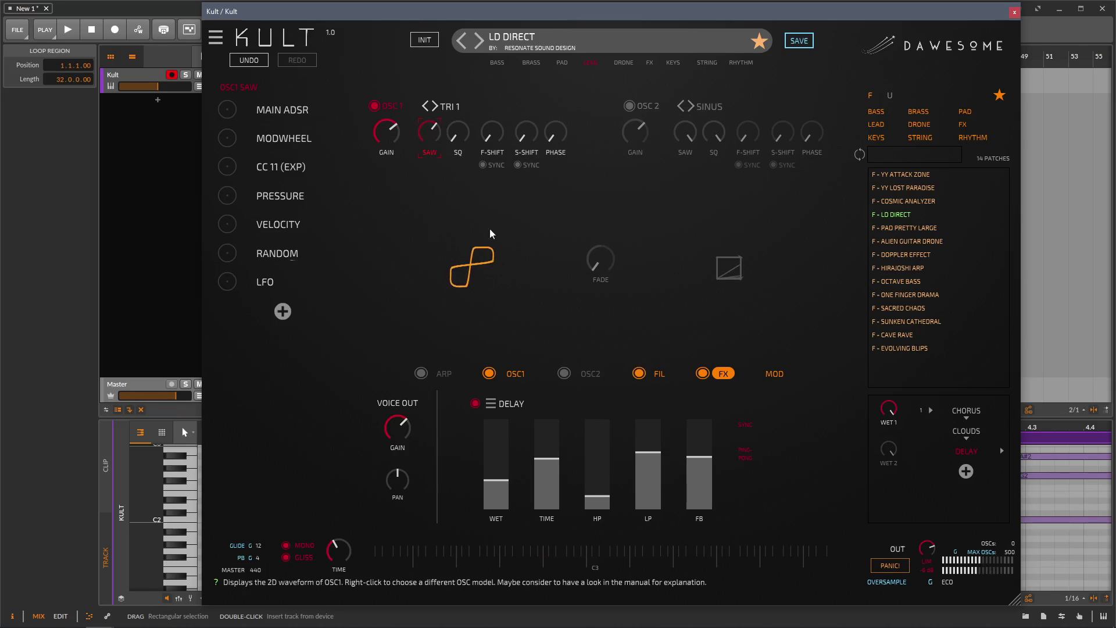
drag(424, 129, 422, 262)
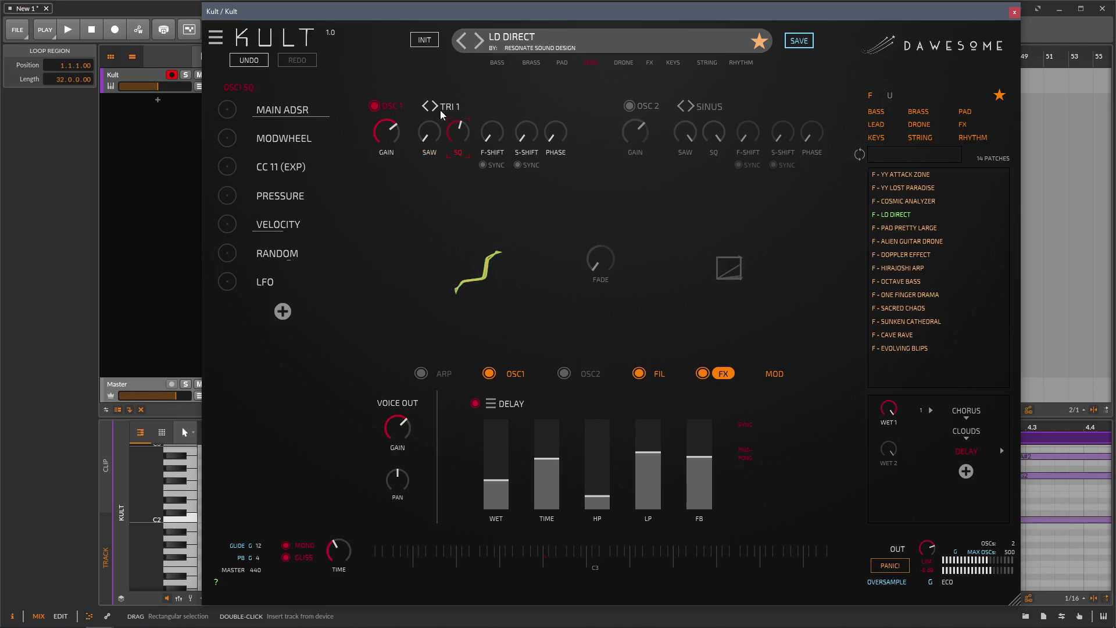
drag(429, 131, 424, 65)
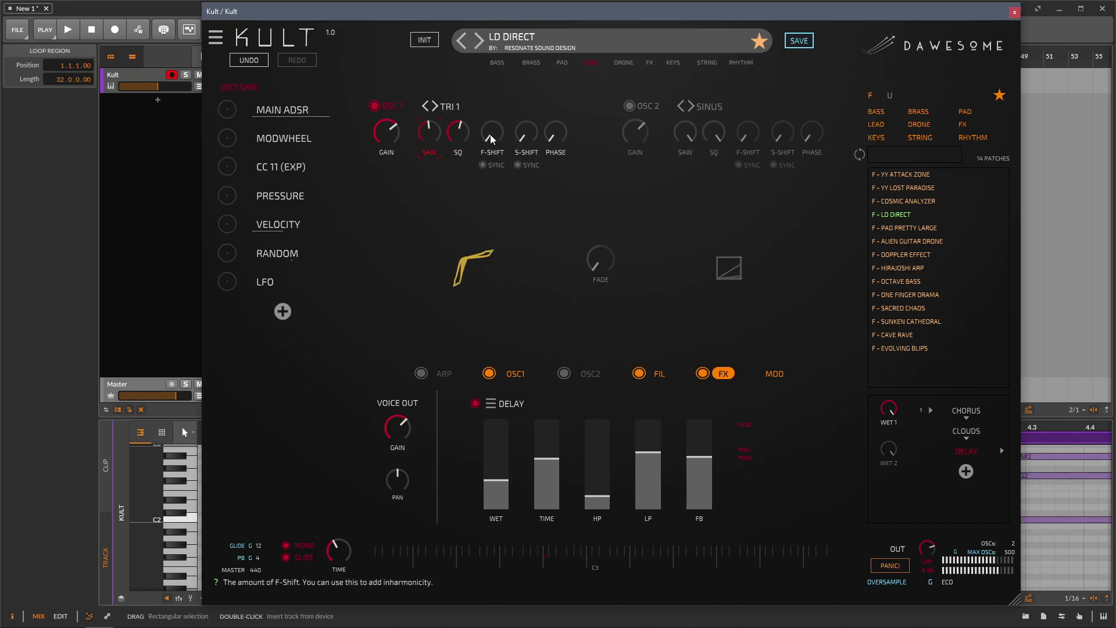
Add F-Shift and S-Shift to oscillator 1 and readjust its Saw amount.
drag(488, 102, 479, 78)
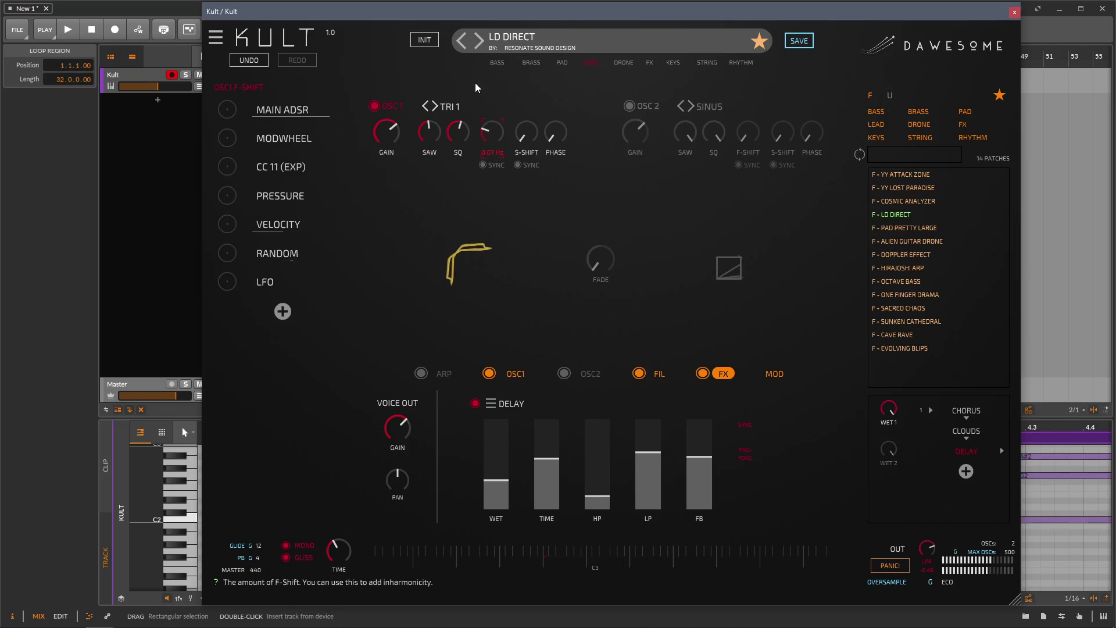
click(527, 132)
mouse_move(510, 71)
mouse_down()
mouse_move(520, 46)
mouse_move(515, 72)
mouse_up()
click(431, 138)
drag(431, 138, 431, 130)
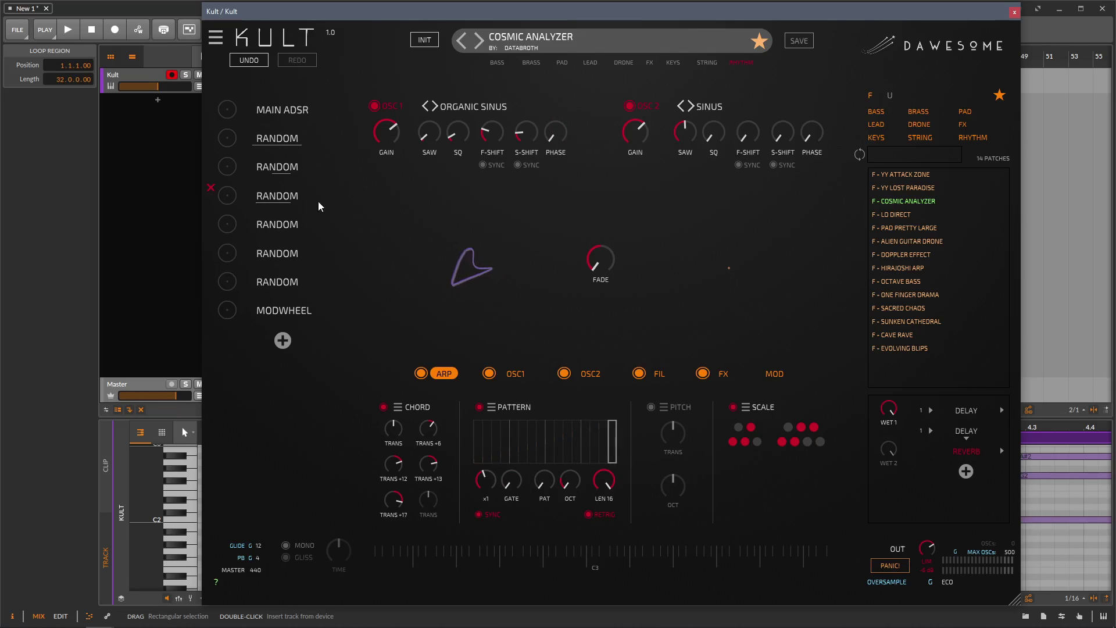
Examine the destinations of the Random modulators in the Cosmic Analyzer patch, toggling Bi-Polar on the last one.
click(285, 140)
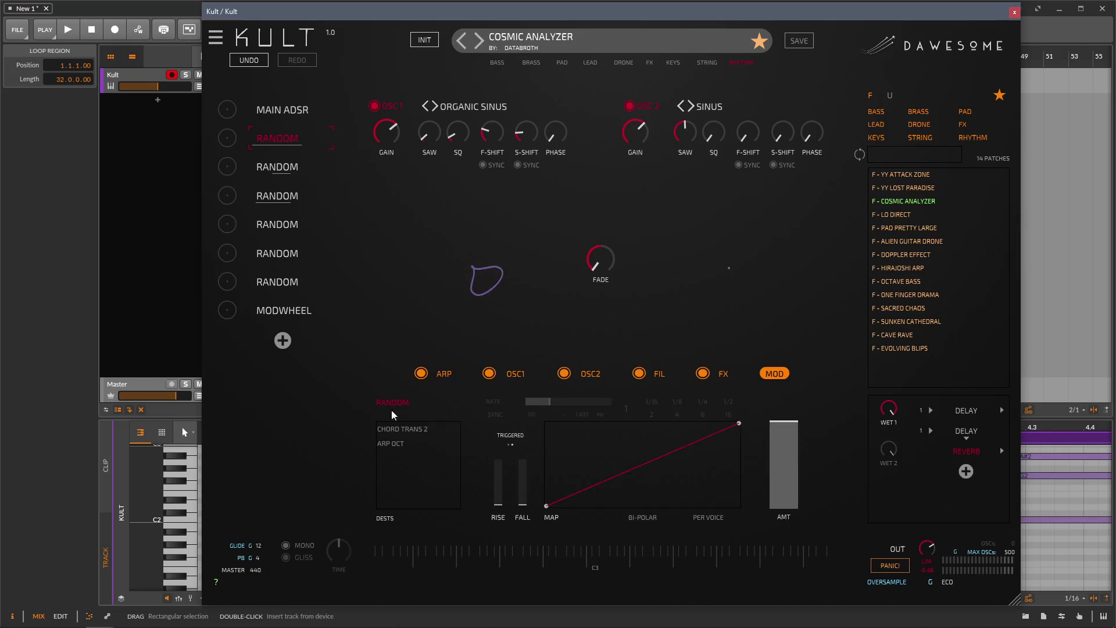
click(277, 167)
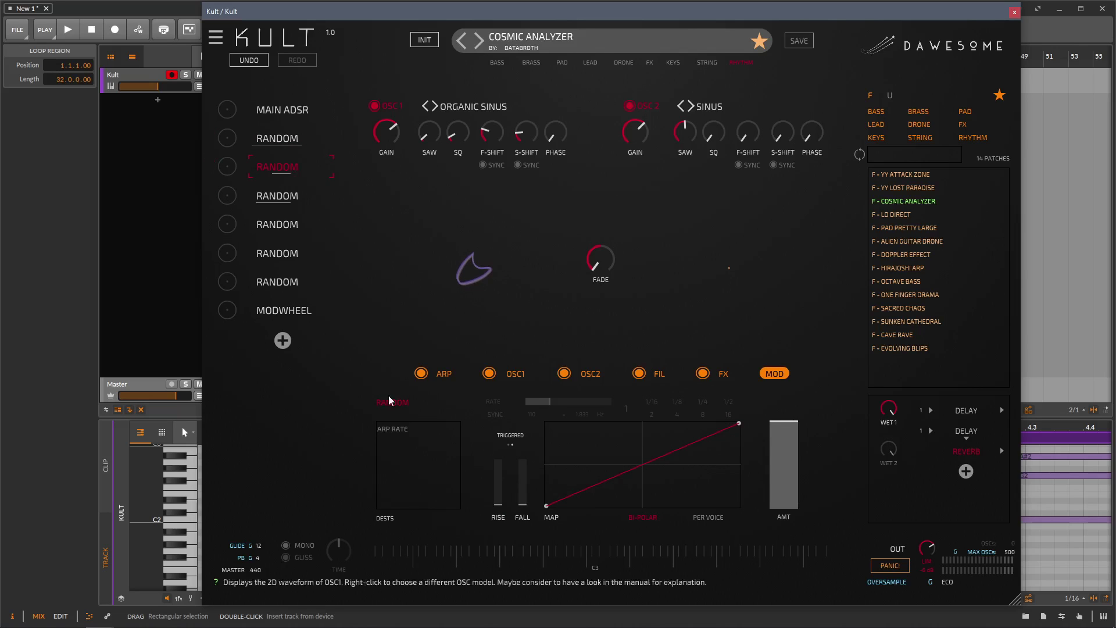
click(279, 223)
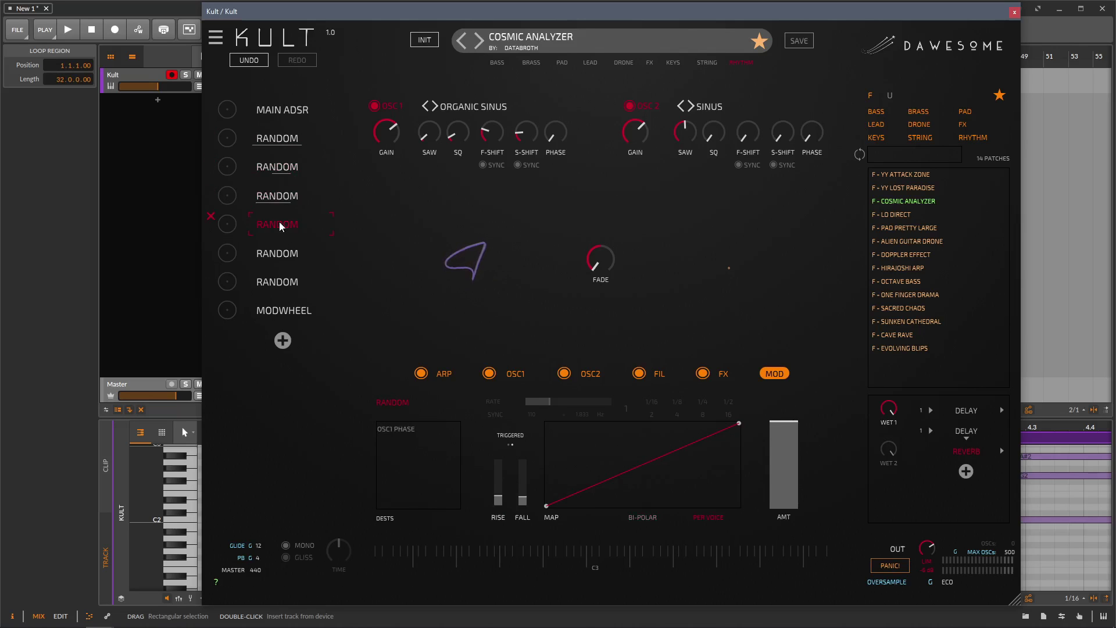
click(284, 260)
click(272, 282)
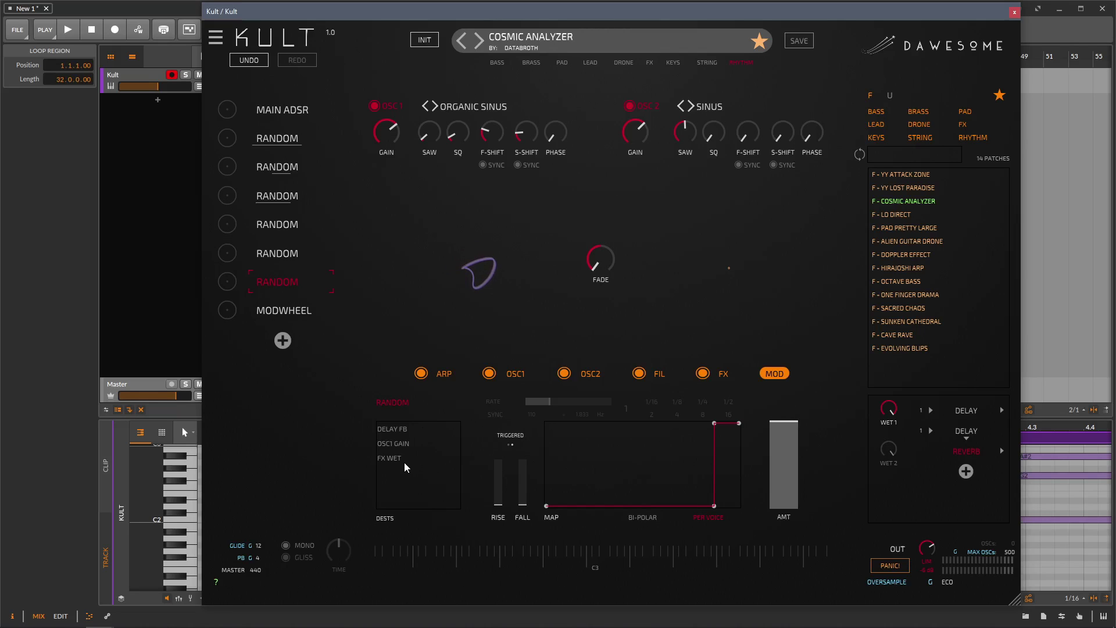
click(643, 517)
click(643, 517)
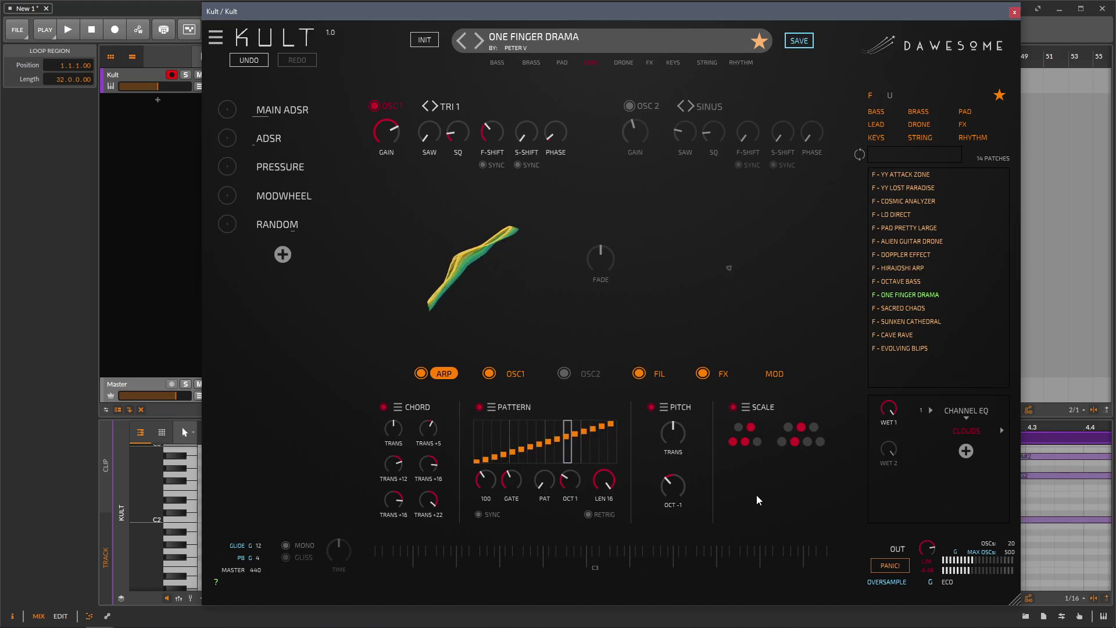
Turn off the Scale and Chord sections of the One Finger Drama arpeggiator and set its octave range to 2 while auditioning a note.
click(733, 407)
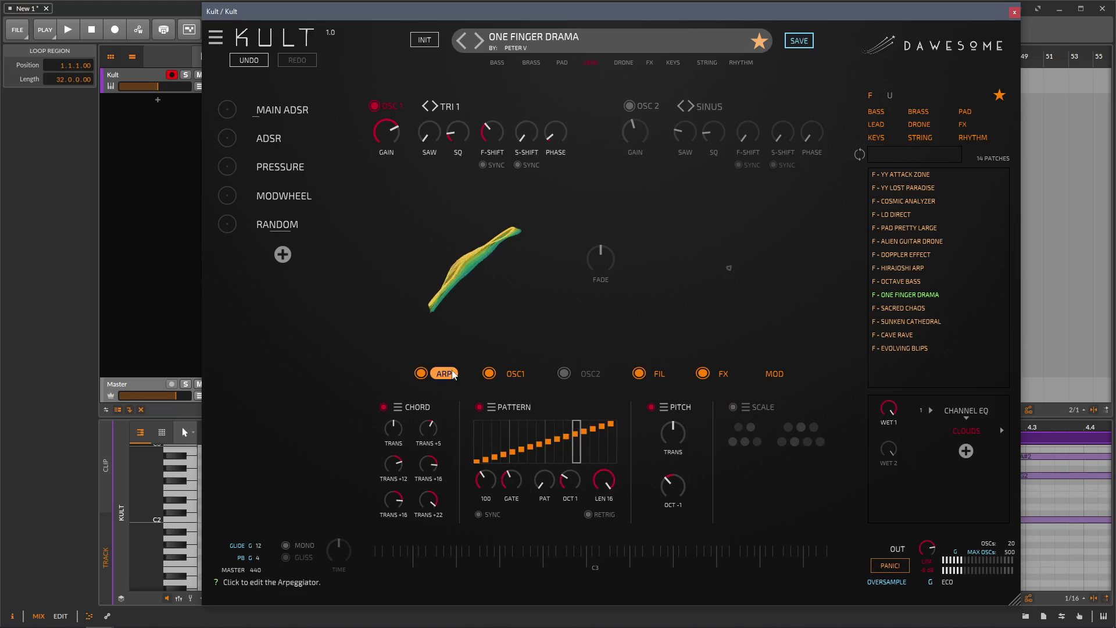
click(384, 408)
click(550, 556)
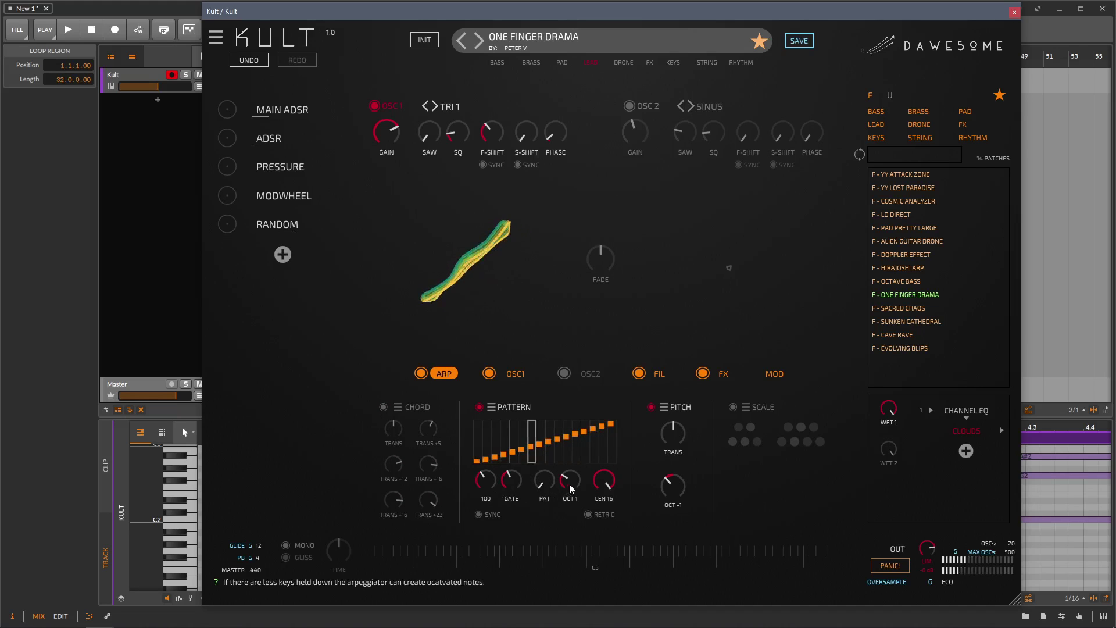
drag(574, 481, 574, 470)
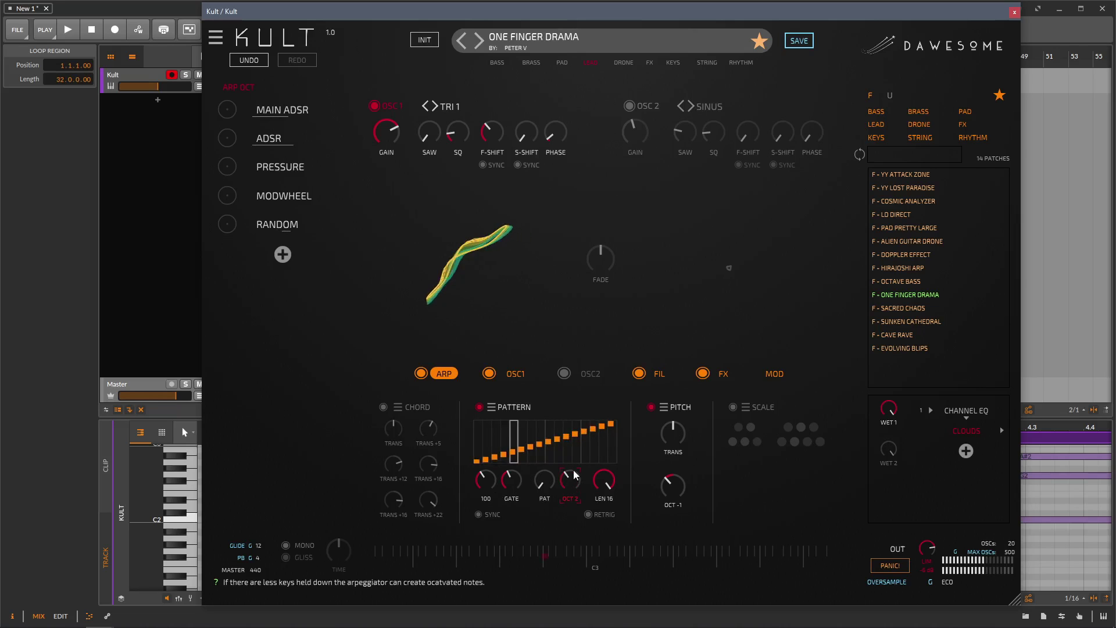
Compare arpeggiator octave ranges 1 and 2, settling on 1, and try pattern 3 before returning to the first pattern.
scroll(574, 474, down, 1)
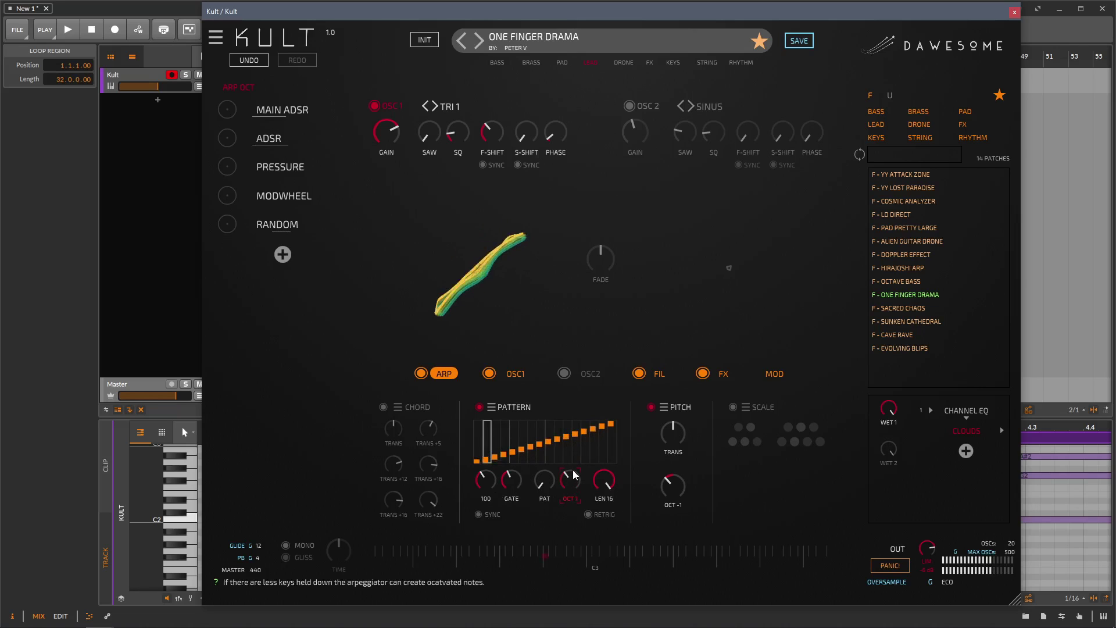
scroll(574, 474, up, 1)
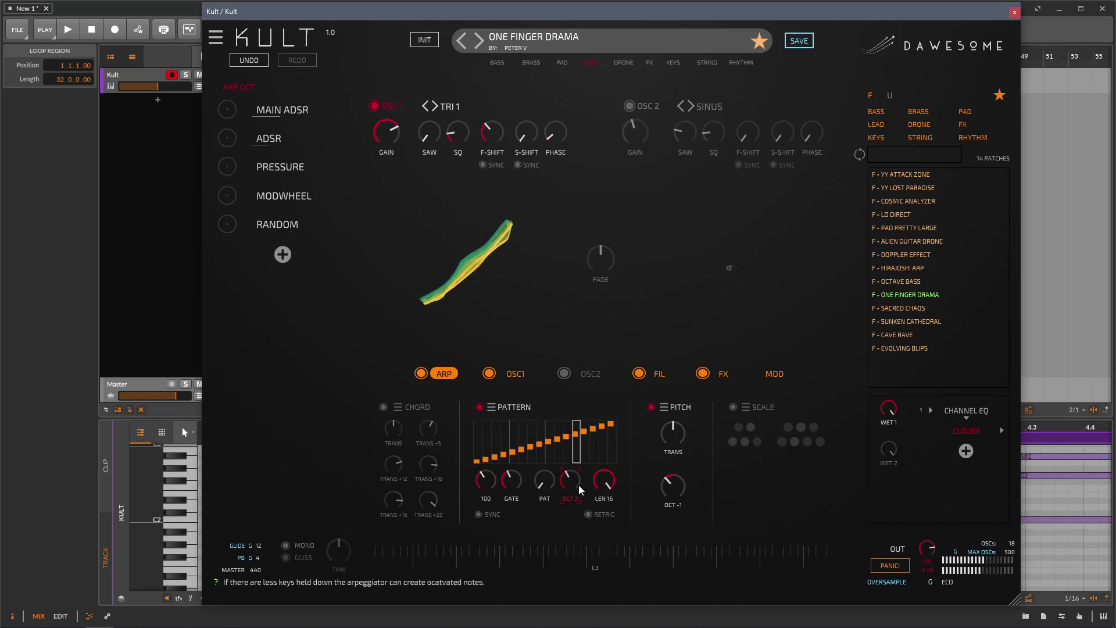
scroll(575, 483, down, 1)
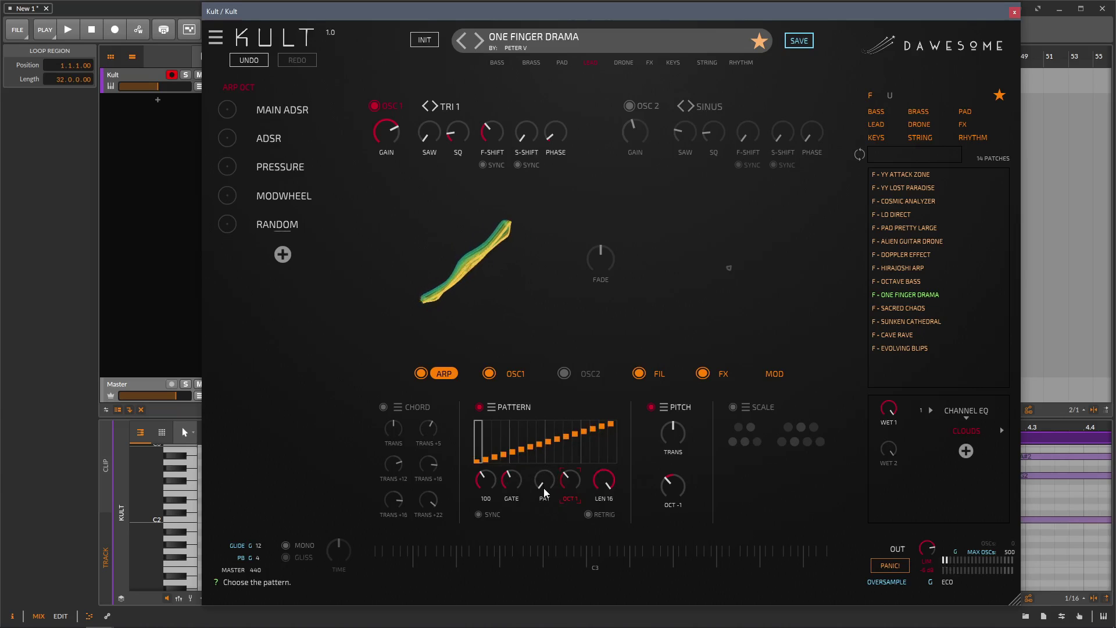
drag(544, 493, 550, 428)
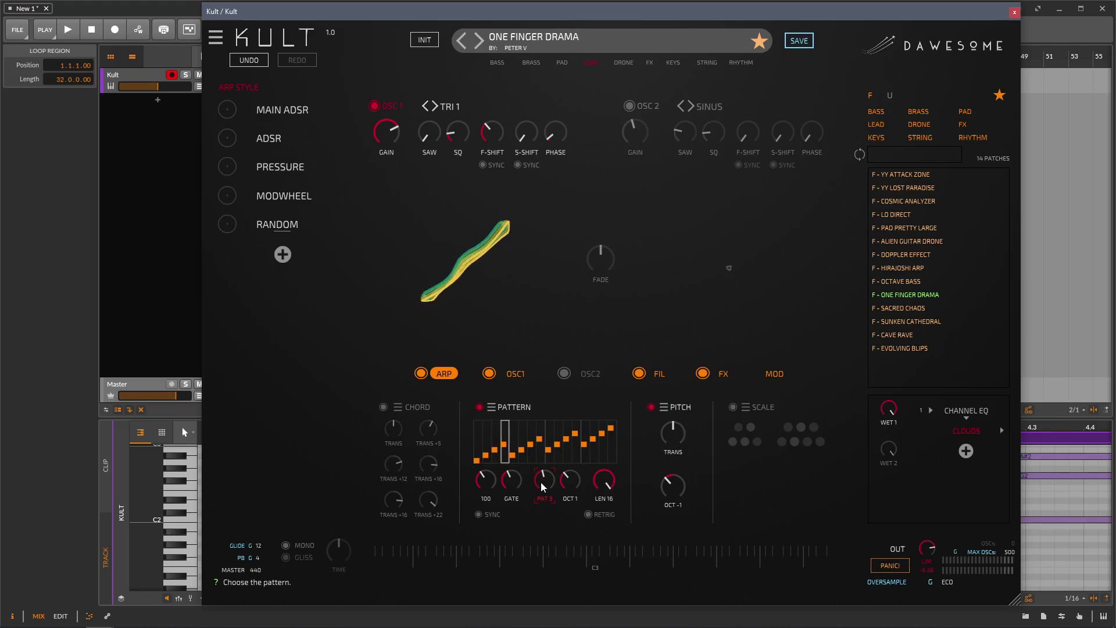
drag(541, 482, 536, 542)
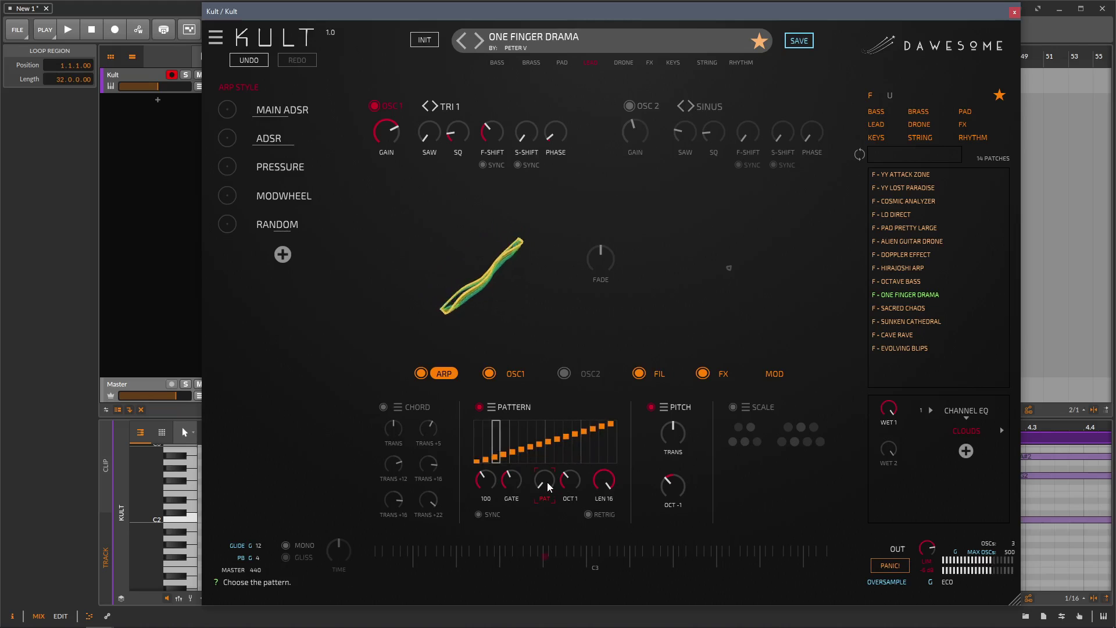
Turn the arpeggiator's Chord and Scale sections back on and toggle the note D in the scale.
click(385, 409)
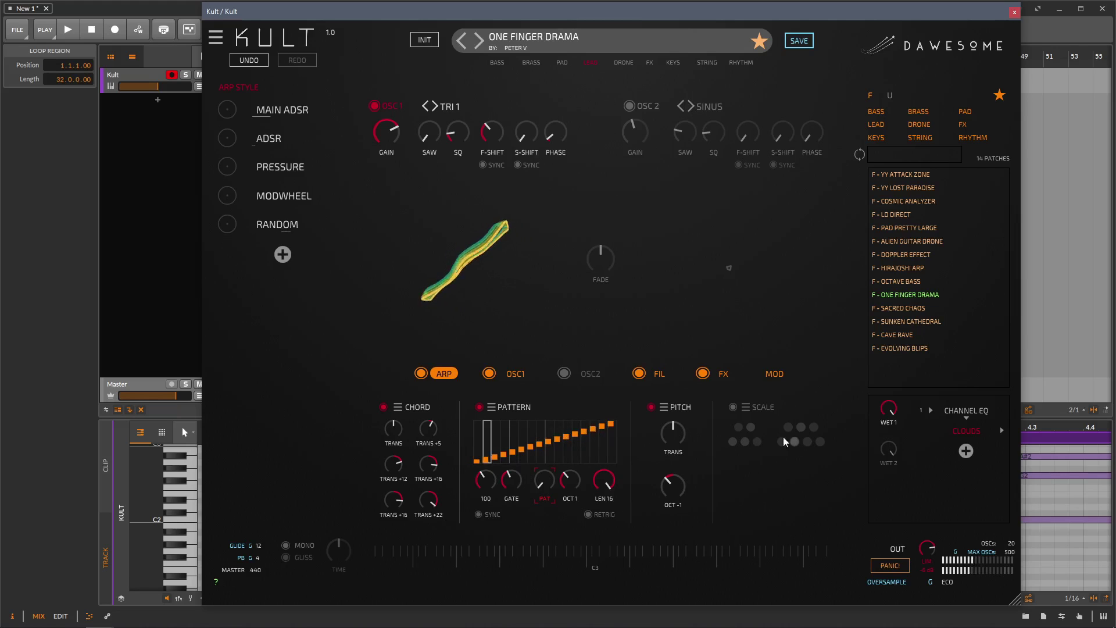
click(734, 408)
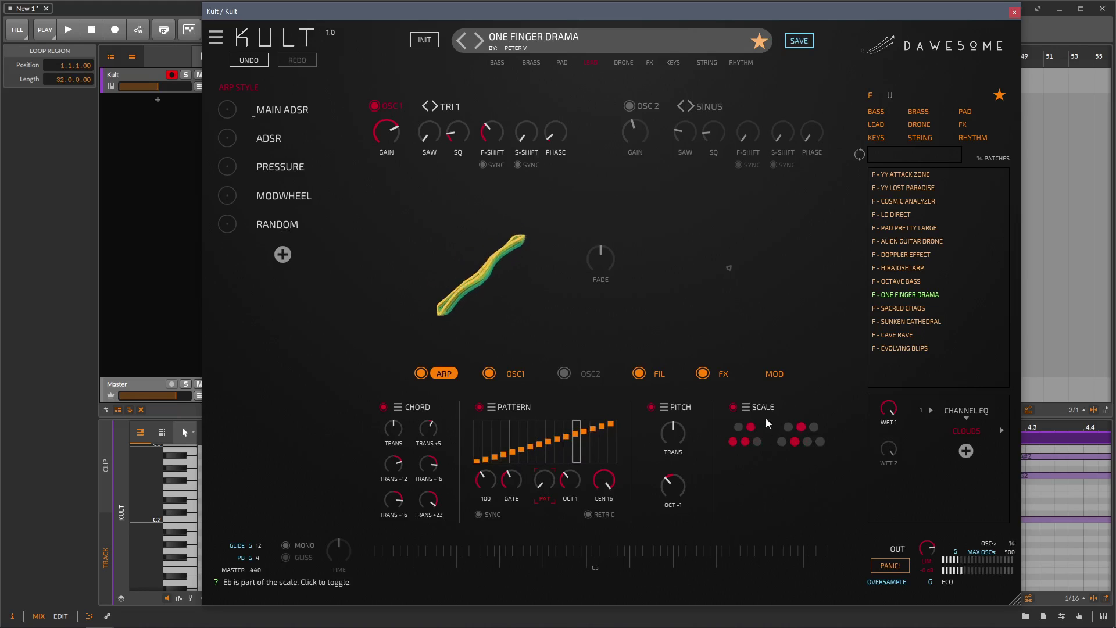
click(745, 441)
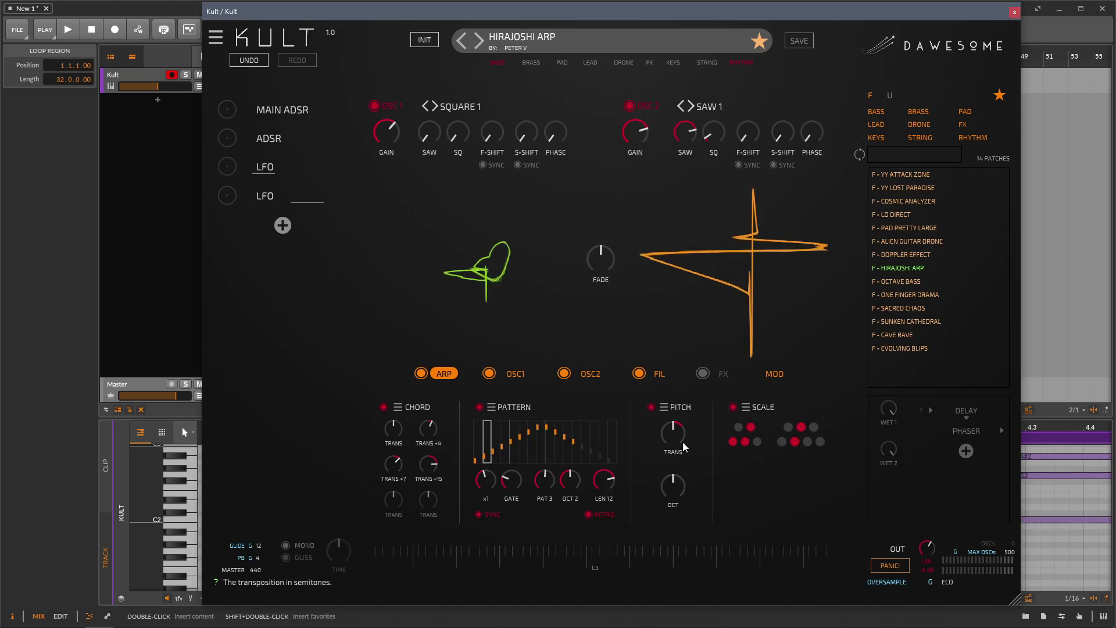
Enable the FX section of the Hirajoshi Arp patch and display the Delay effect's parameters.
click(720, 376)
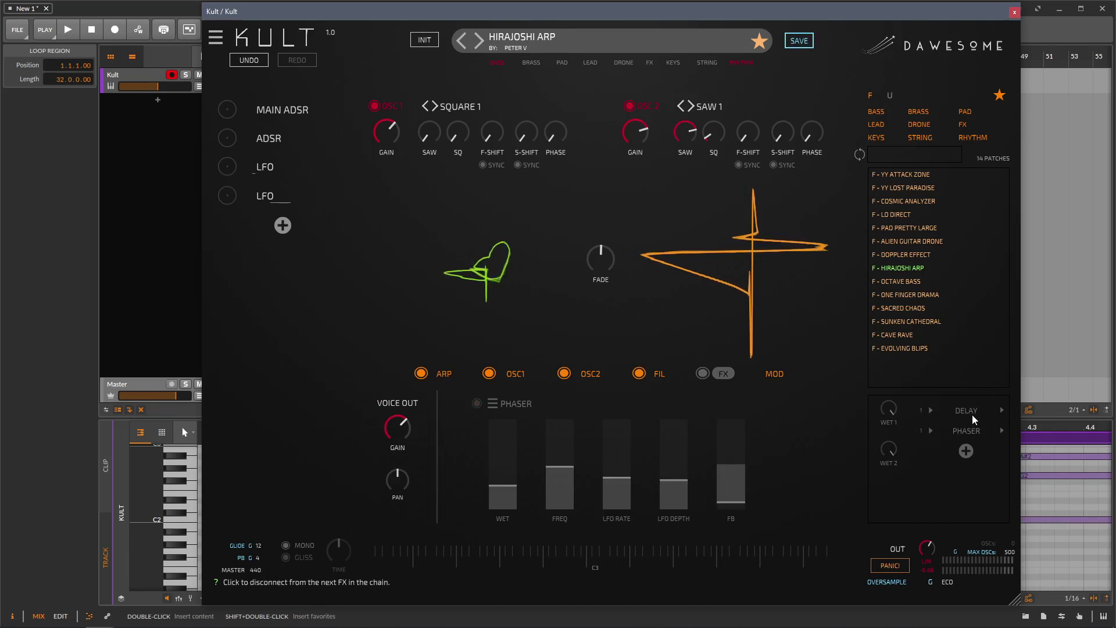
click(703, 372)
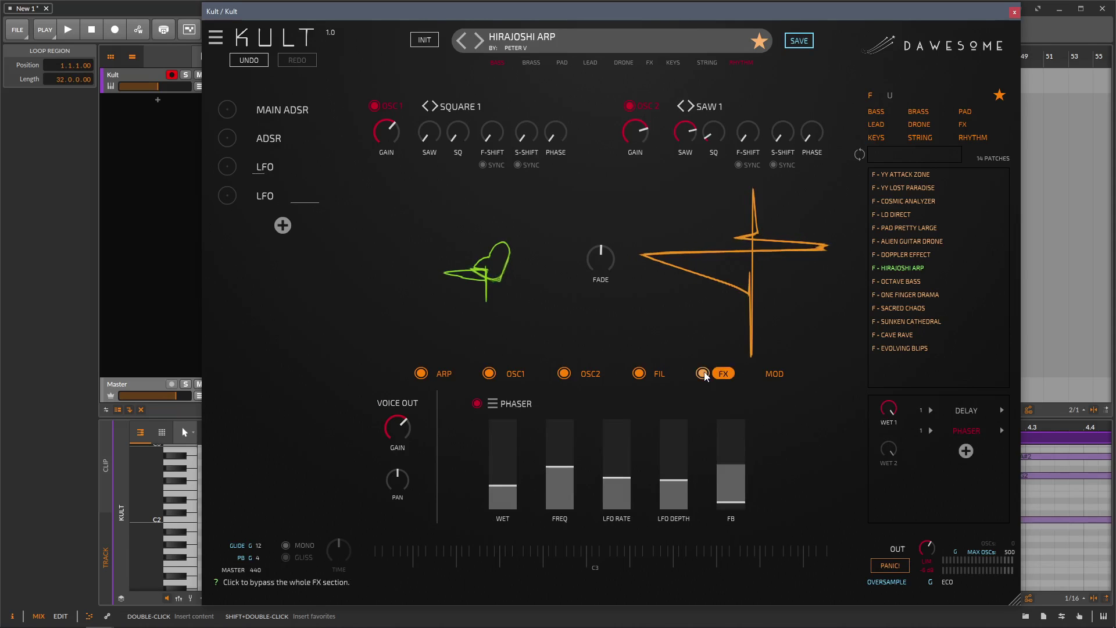
click(970, 411)
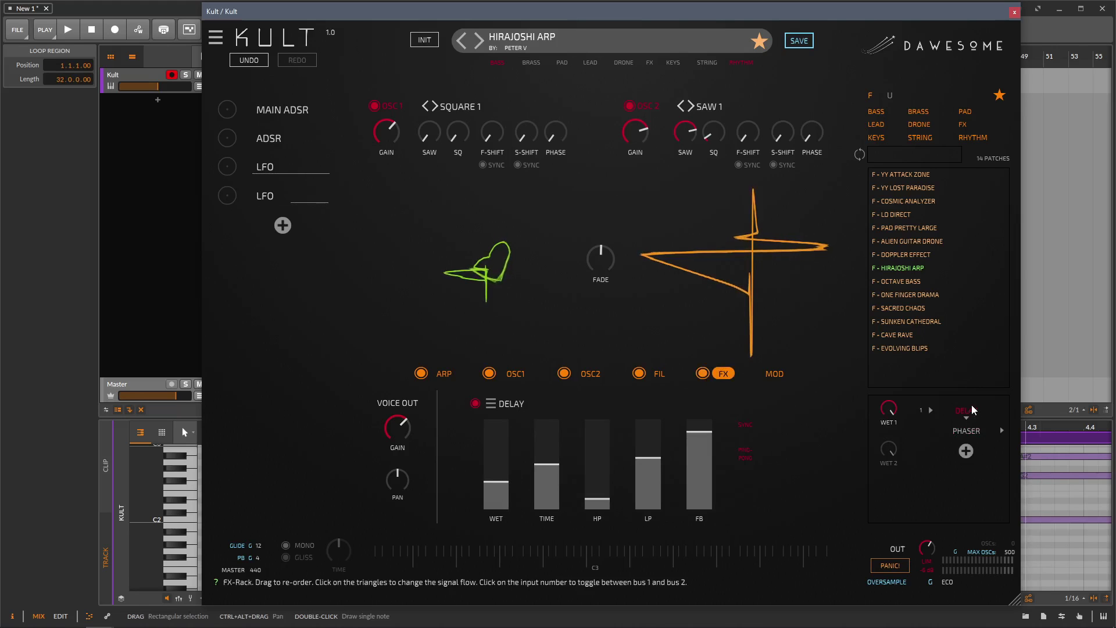
Add a new LFO modulating the Delay's Wet amount by a small depth and lower Wet to near its minimum.
click(500, 465)
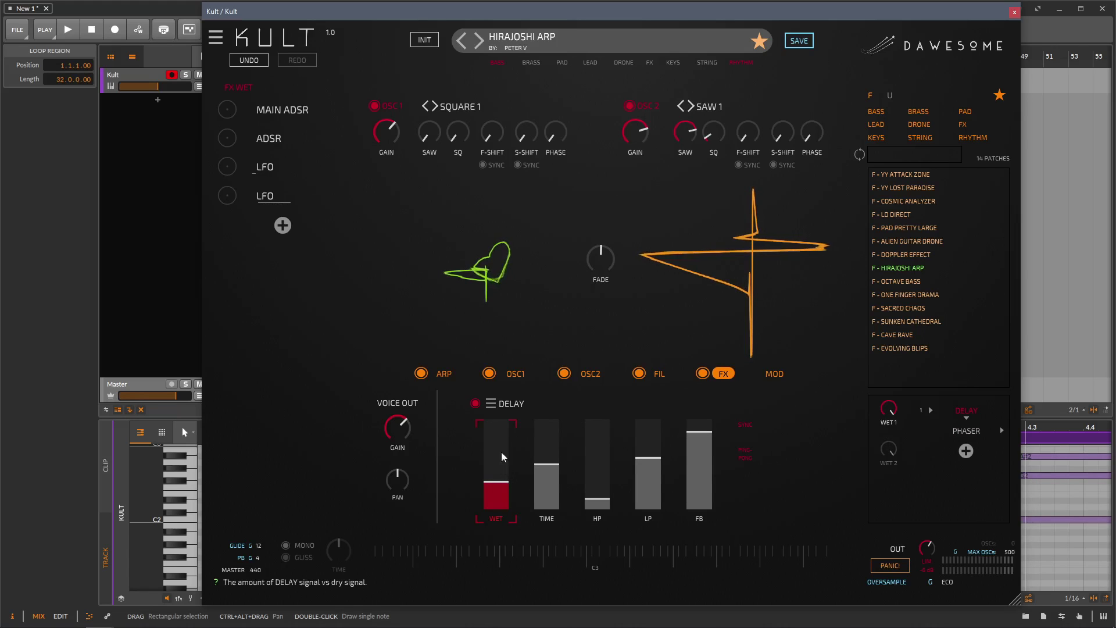
click(283, 227)
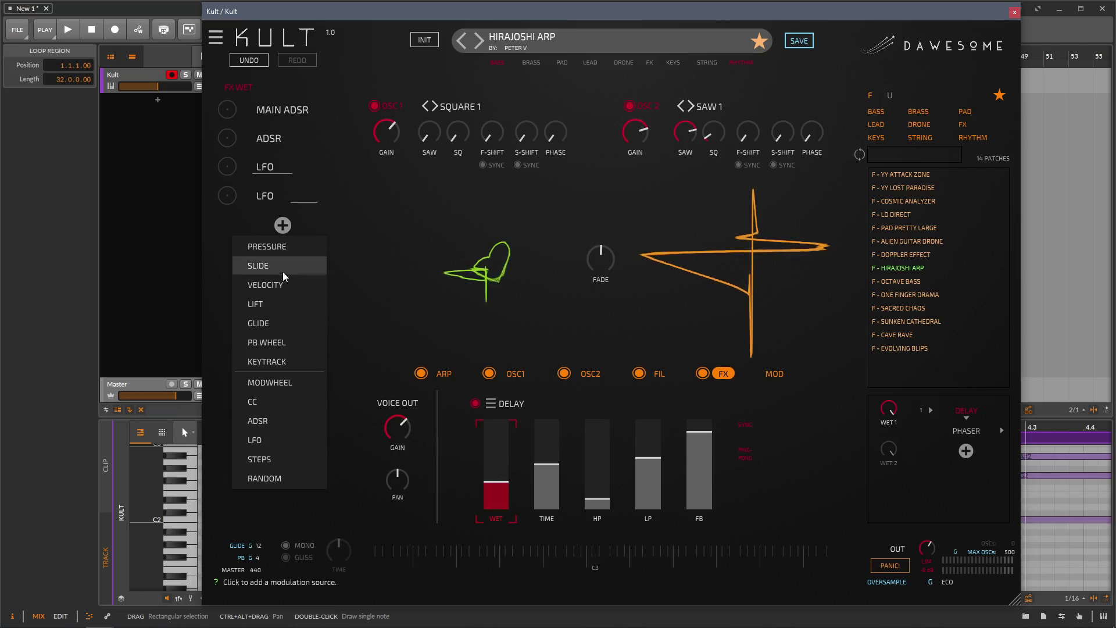
click(283, 441)
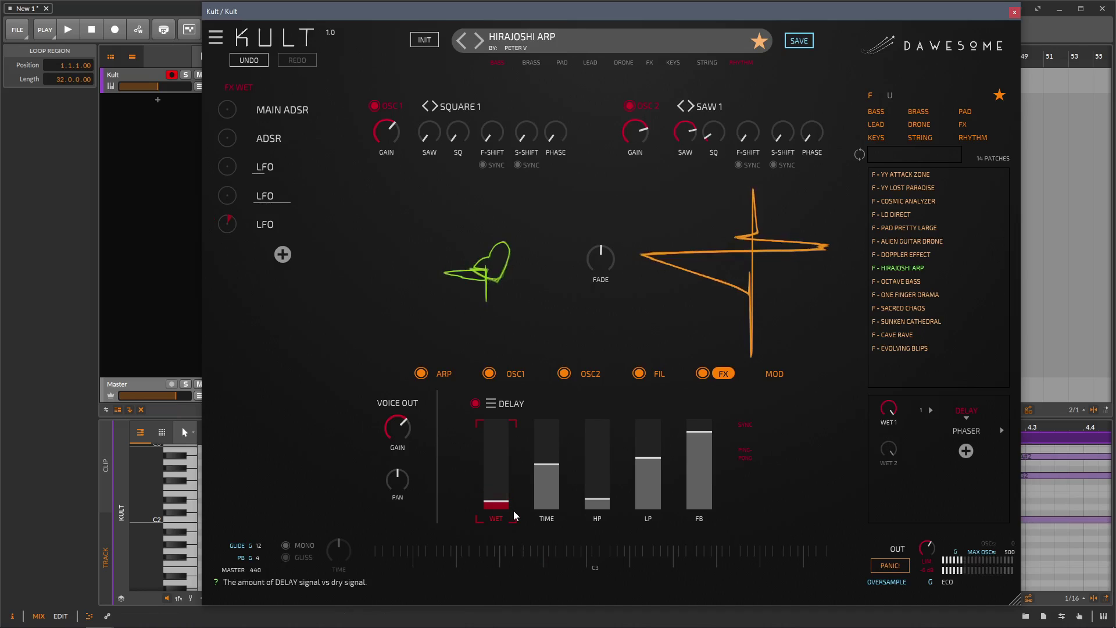
Turn off tempo sync for the new LFO, set its rate to 0.34 Hz and check it against the Delay settings.
click(270, 227)
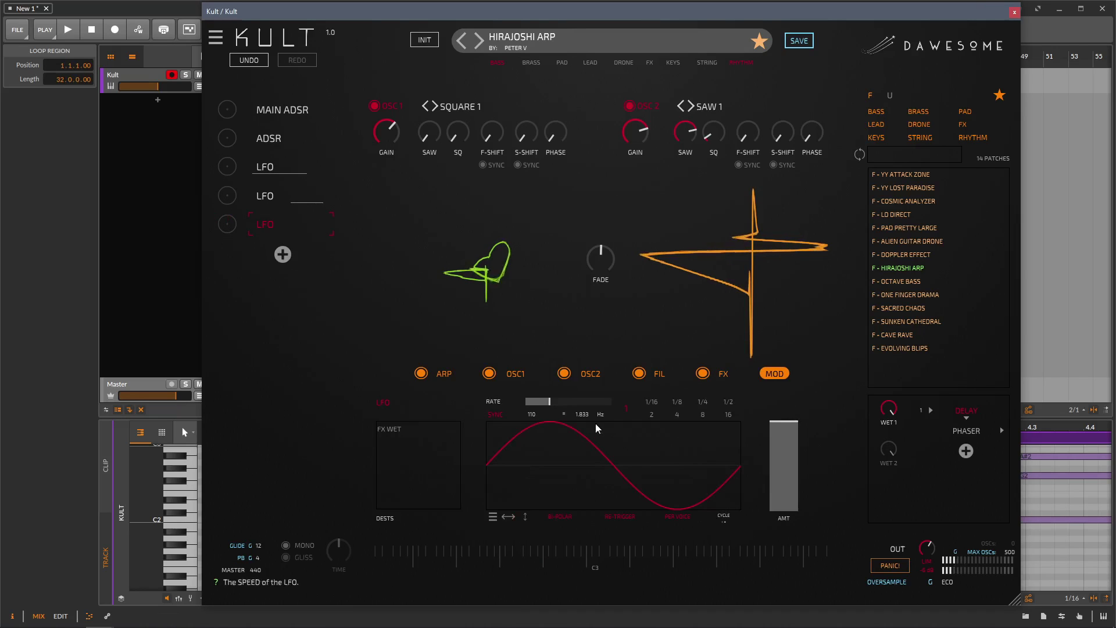
drag(568, 411, 541, 407)
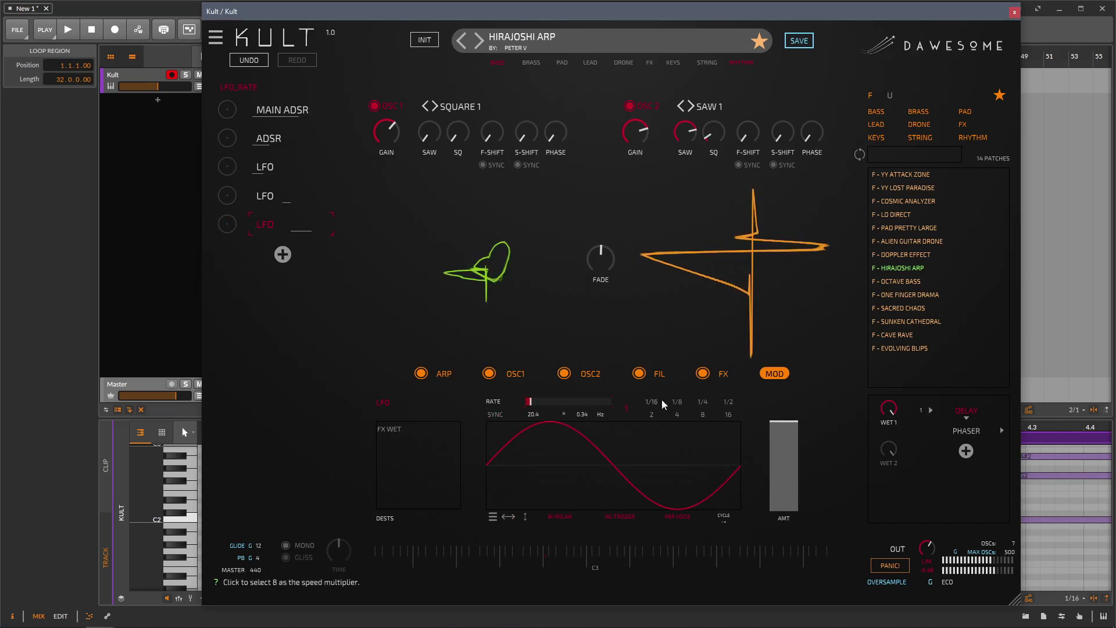
click(721, 375)
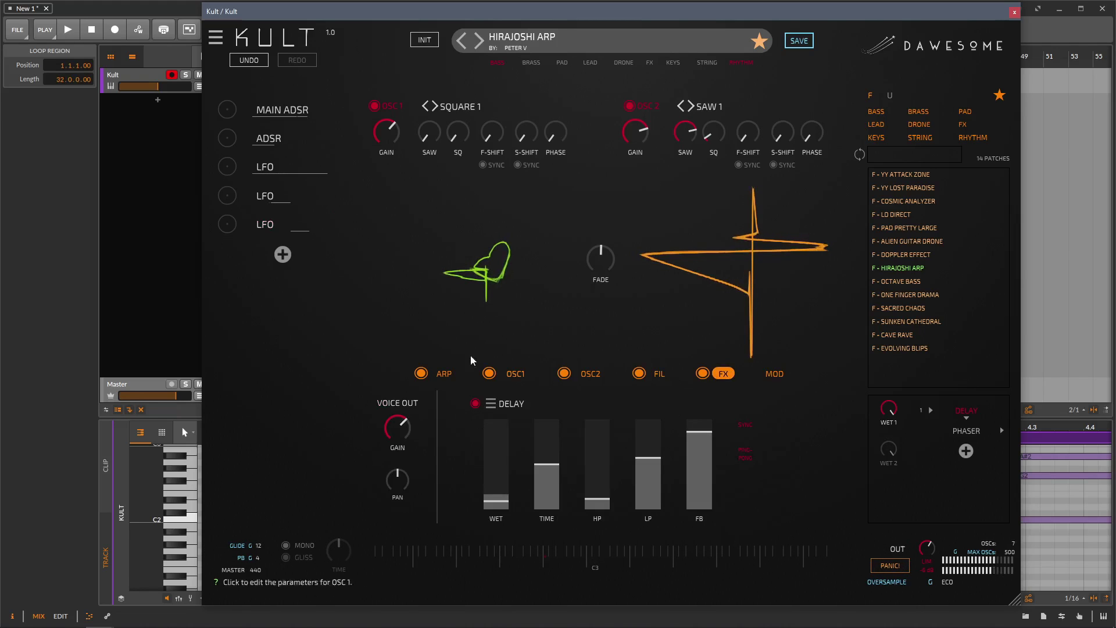
click(270, 228)
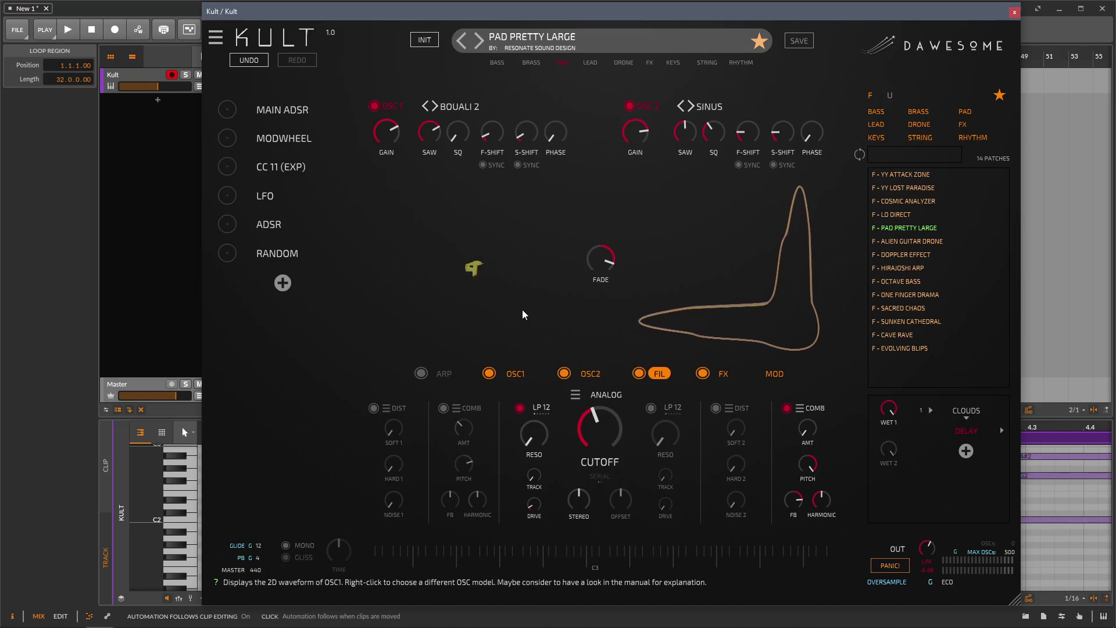
Switch the Pad Pretty Large patch's first filter through HP 12 to BP 12 and raise its Cutoff to about the middle.
click(542, 408)
click(551, 410)
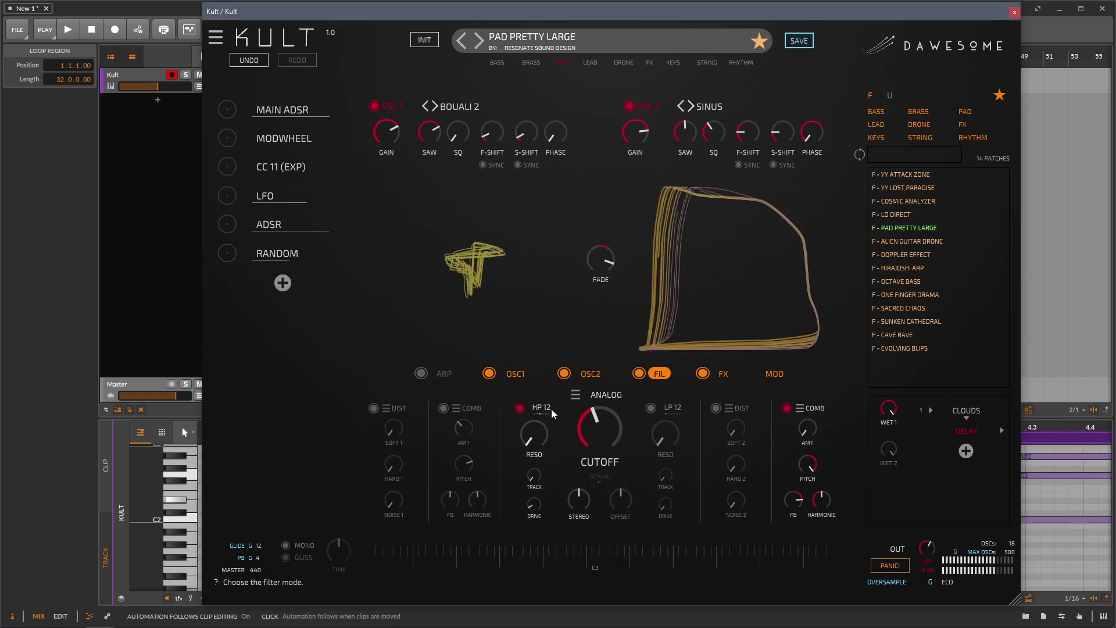
click(551, 409)
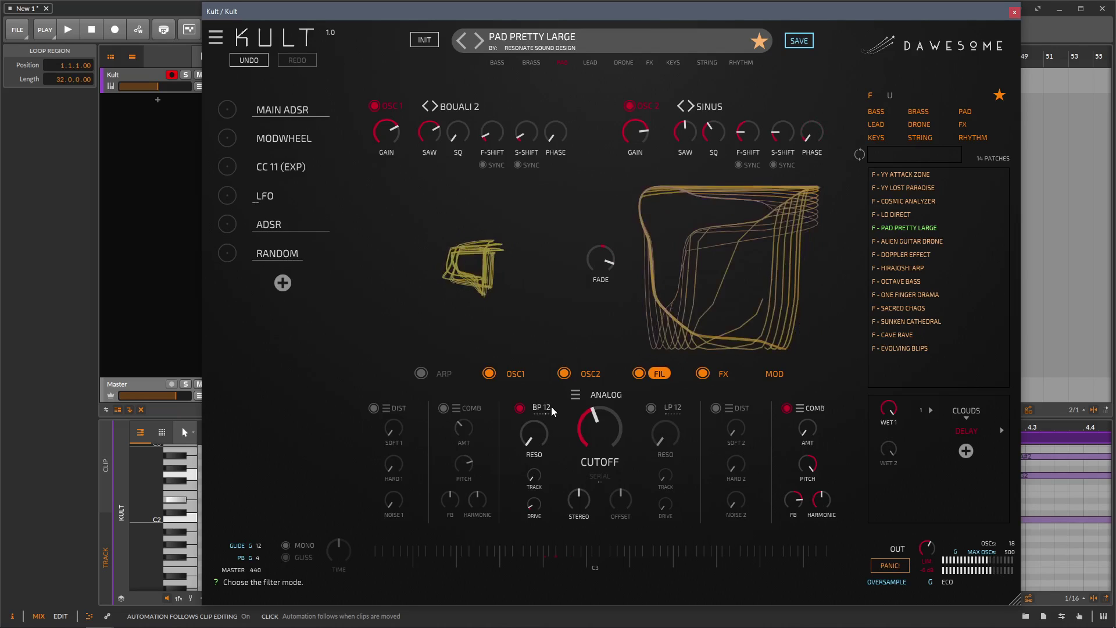
mouse_move(588, 431)
mouse_down()
mouse_move(588, 400)
mouse_move(587, 427)
mouse_up()
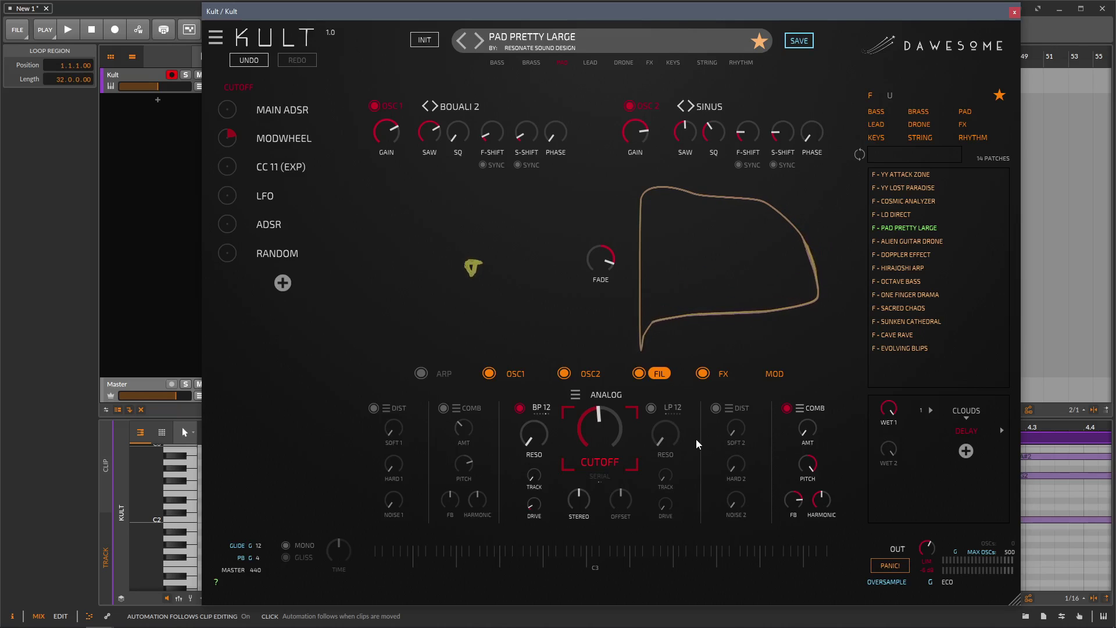
Raise the active comb filter's Amount past the middle, sweep its Pitch down and back up, and lower its Harmonic setting.
click(812, 439)
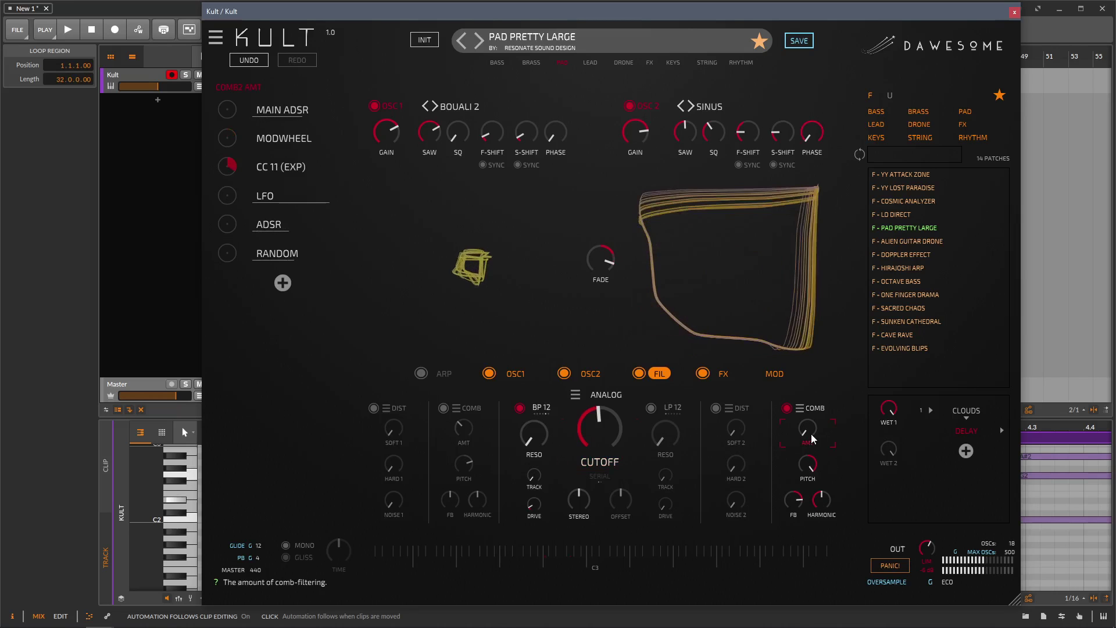
drag(809, 387, 812, 347)
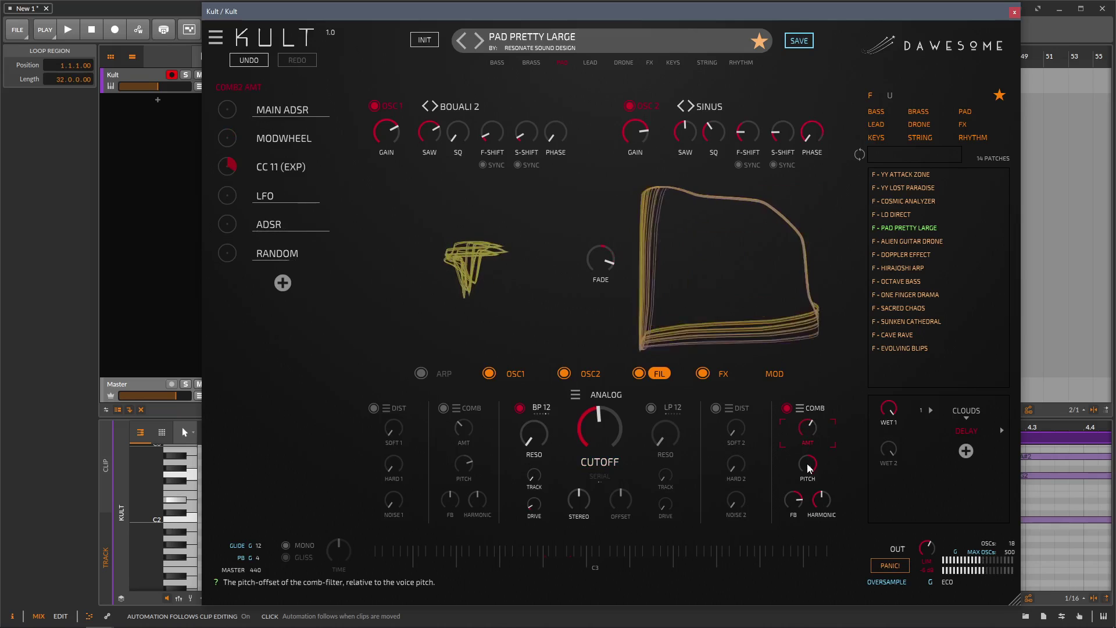
drag(808, 465, 806, 496)
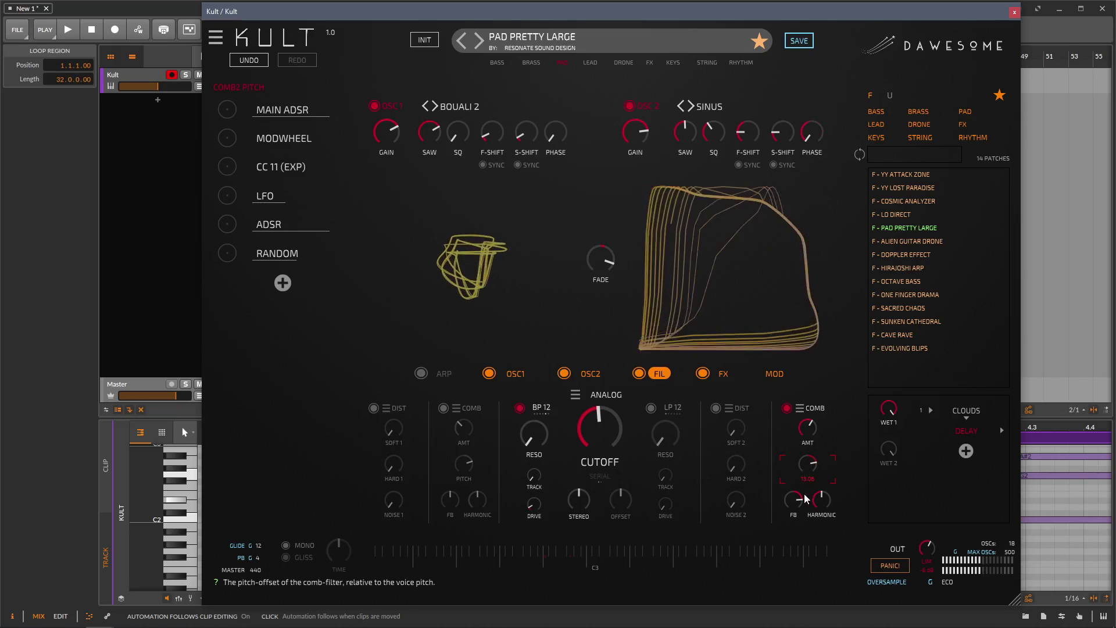
drag(806, 496, 806, 491)
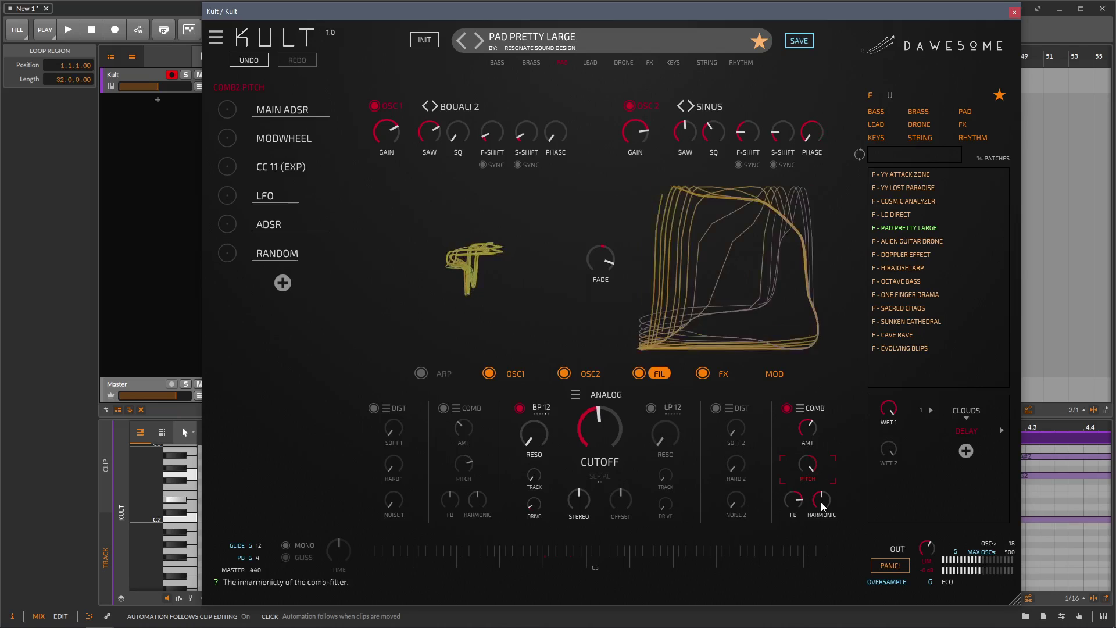
drag(822, 491, 789, 502)
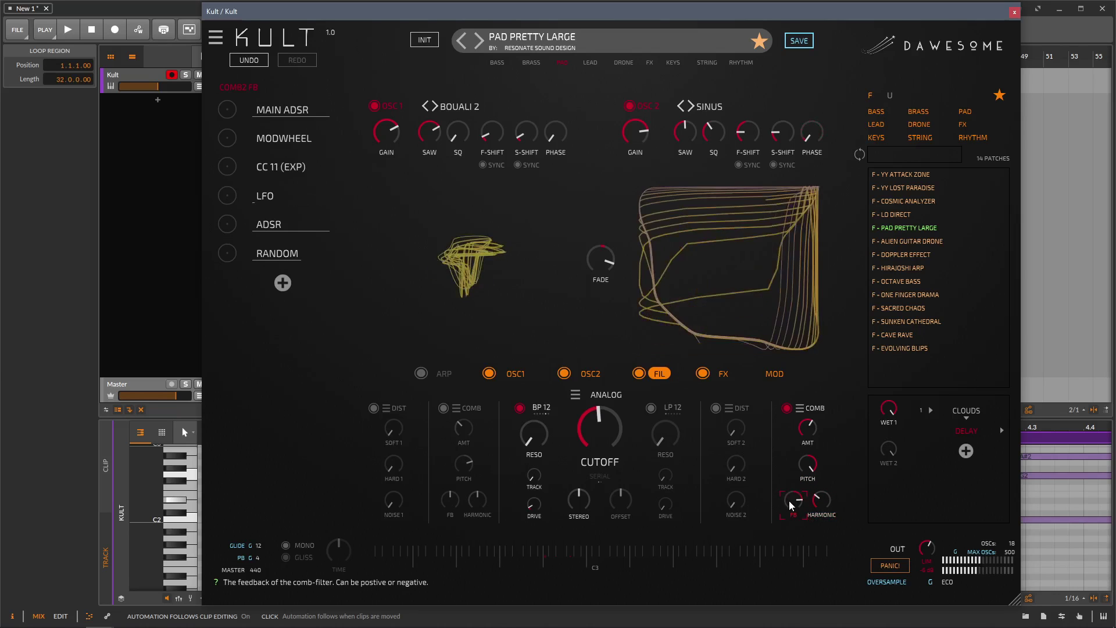
click(806, 425)
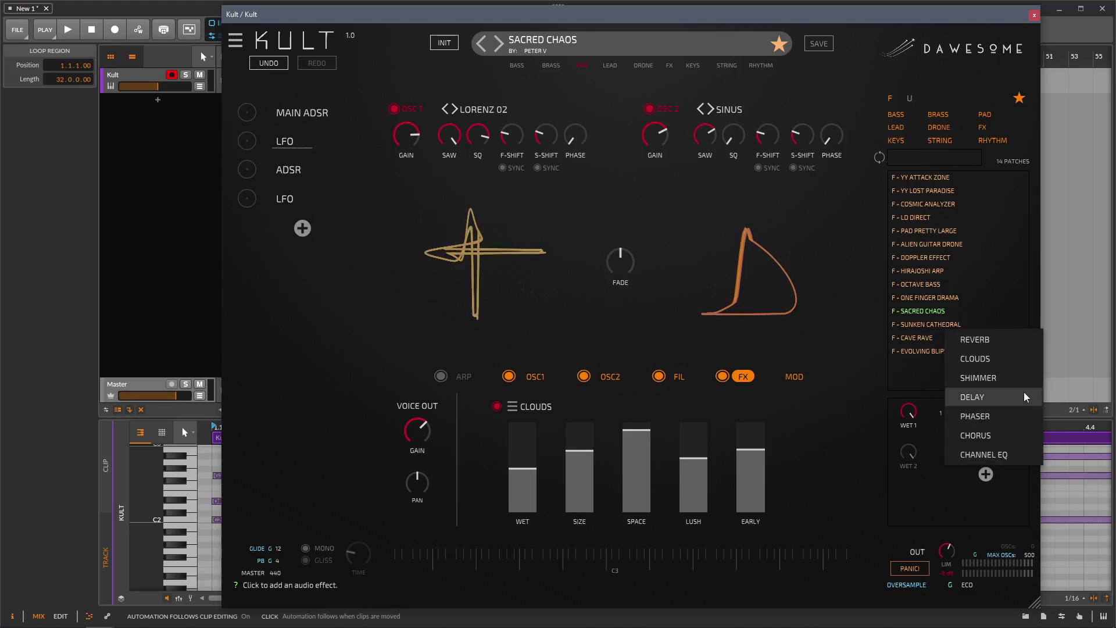
Look over the effect types available for the Sacred Chaos FX rack and close the list without adding one.
click(867, 382)
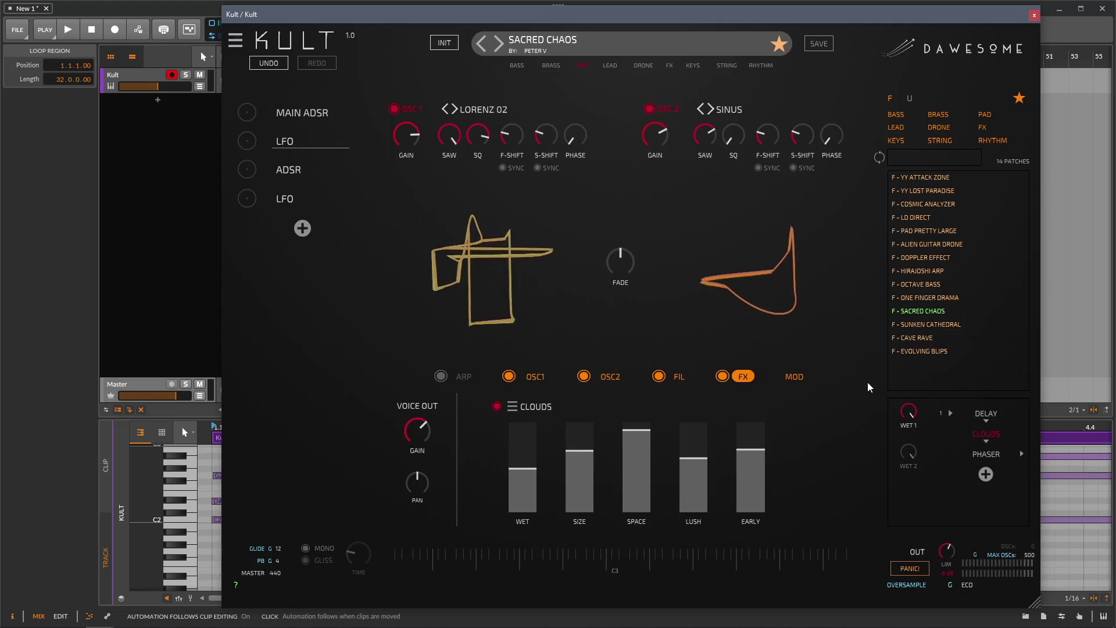